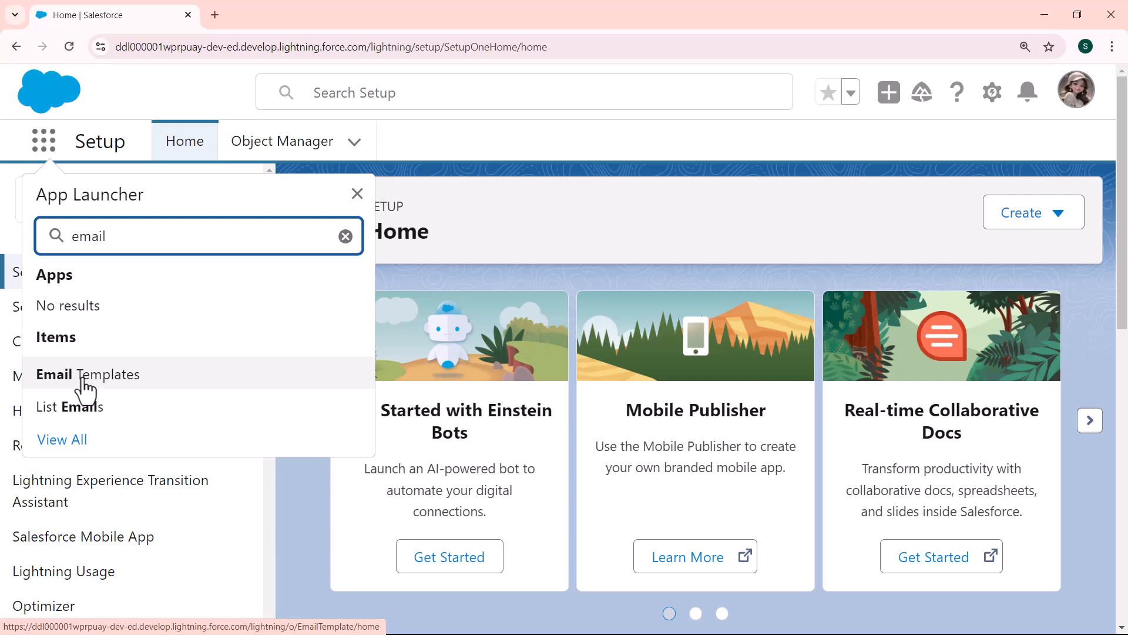
Open the Email Templates list and start a new email template named "Contact Info"
{"action": "left_click", "coordinate": [85, 388]}
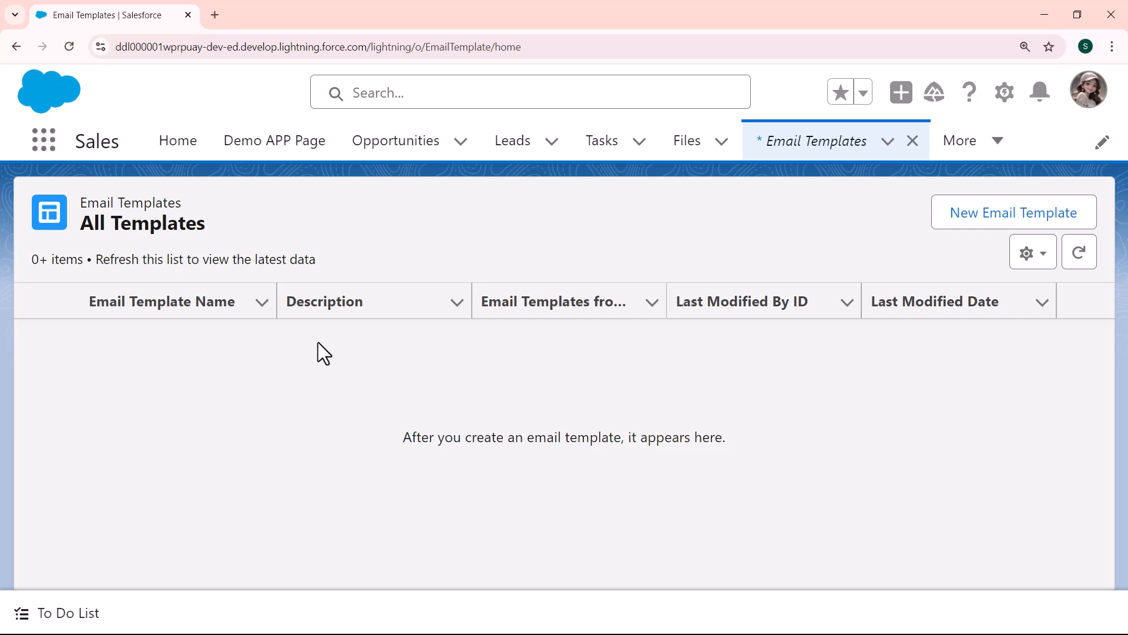
{"action": "left_click", "coordinate": [985, 218]}
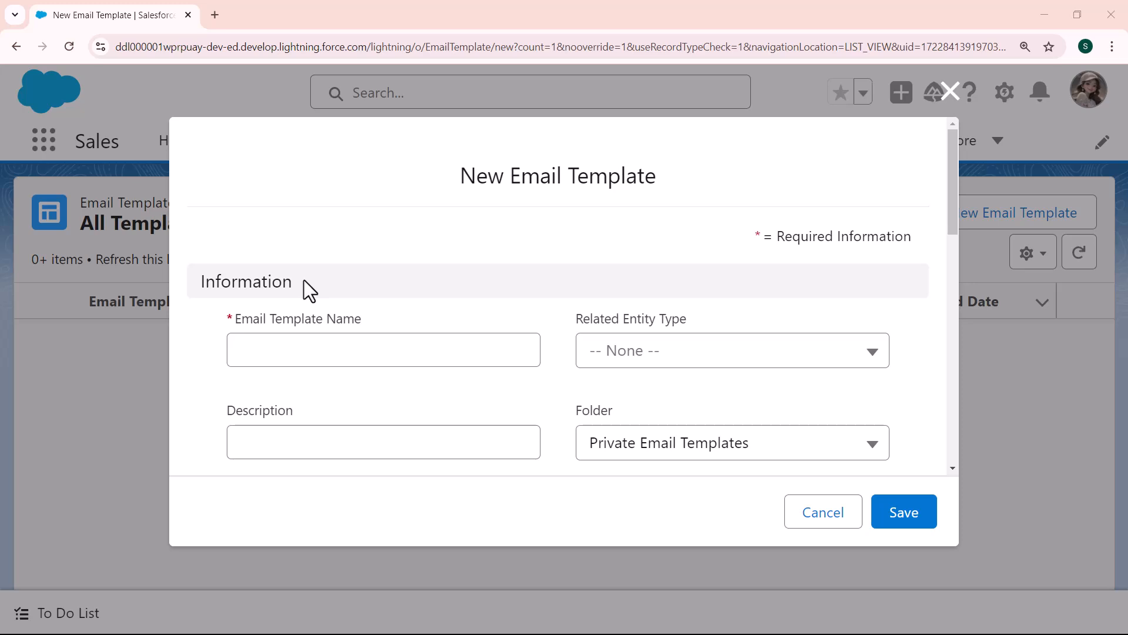
{"action": "left_click", "coordinate": [275, 344]}
{"action": "type", "text": "Contac"}
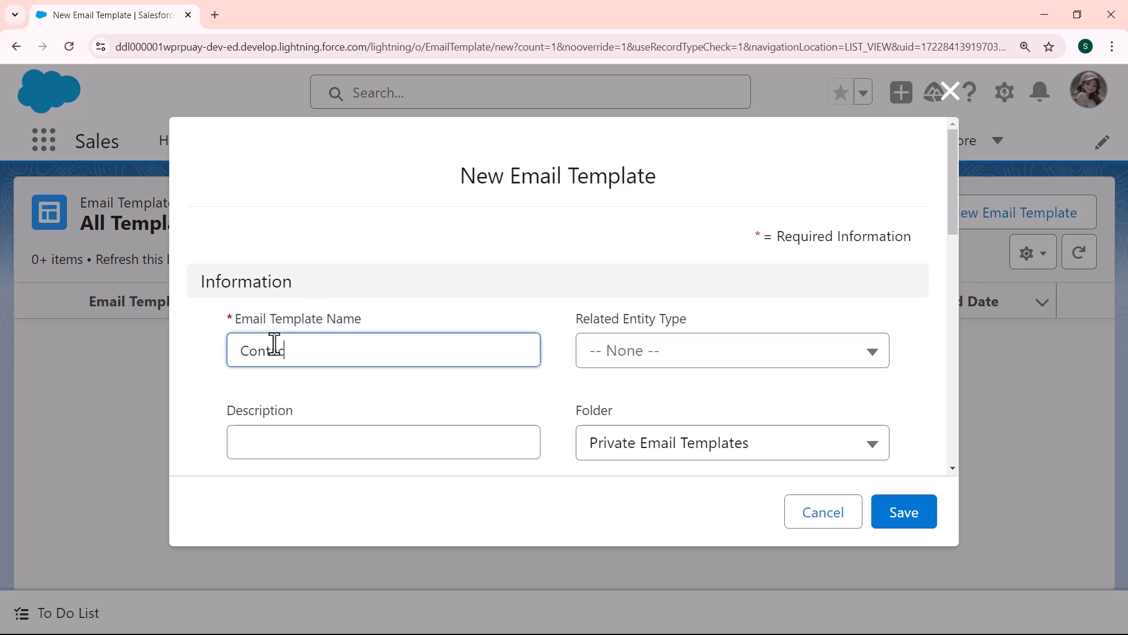
{"action": "type", "text": "t Info"}
Set the template's related entity type to Contact and its subject to "Contact Information"
{"action": "left_click", "coordinate": [652, 366]}
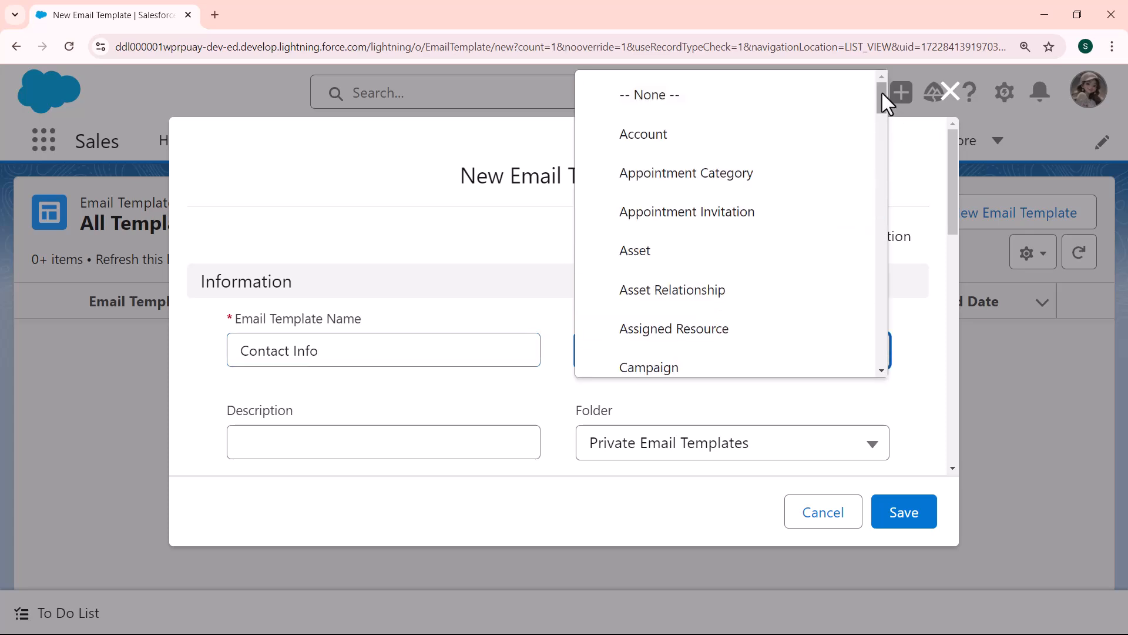
{"action": "left_click_drag", "start_coordinate": [882, 93], "coordinate": [879, 128]}
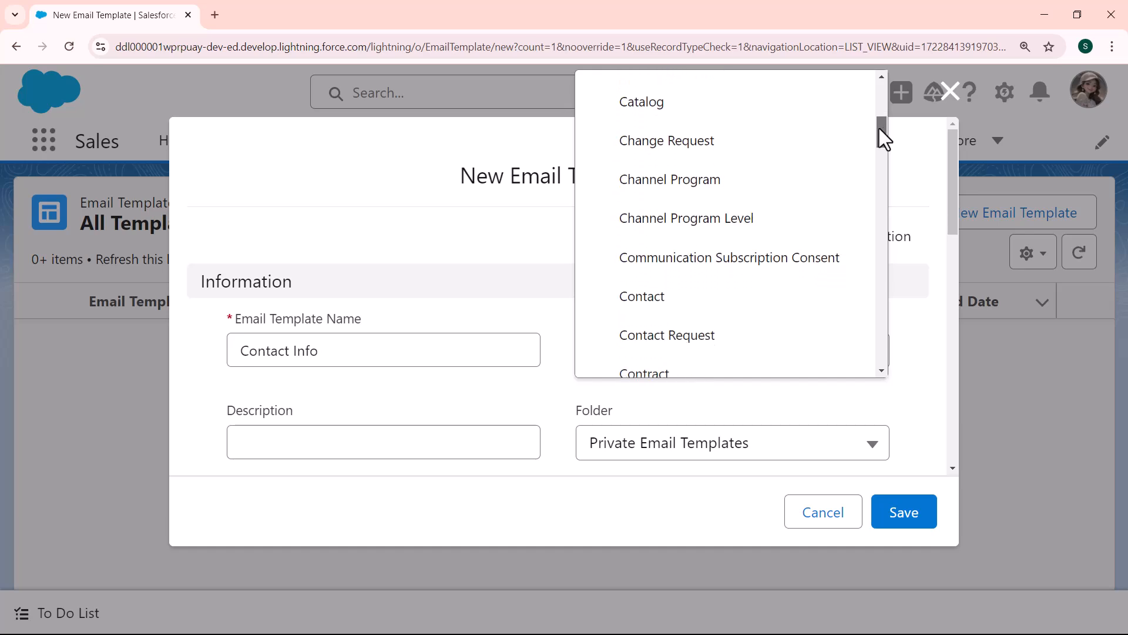
{"action": "left_click", "coordinate": [712, 281]}
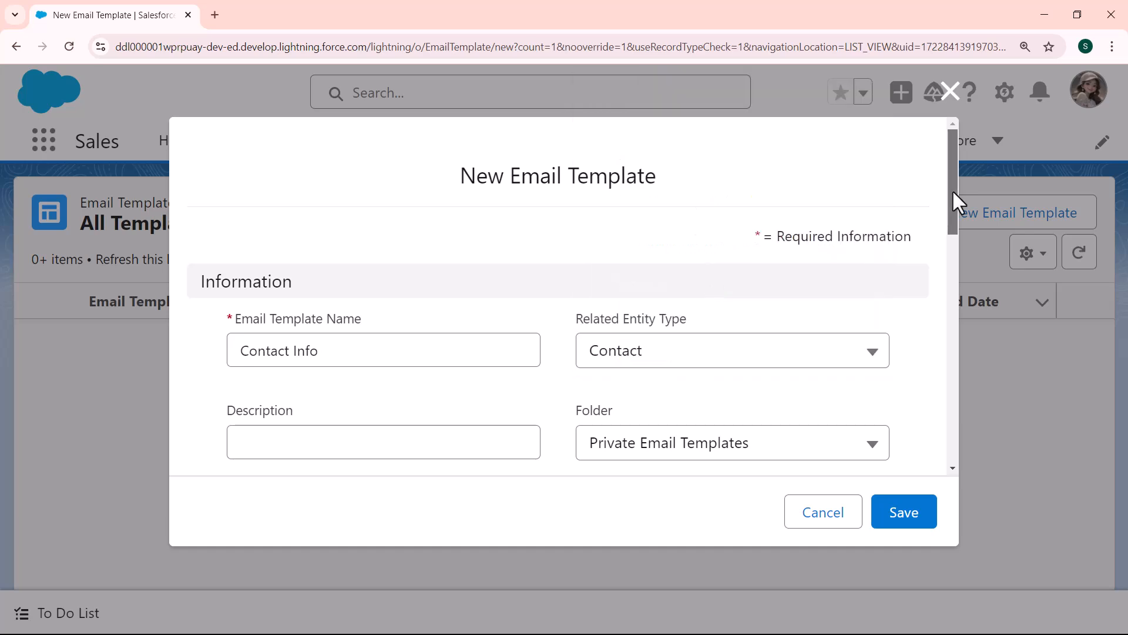
{"action": "left_click_drag", "start_coordinate": [952, 189], "coordinate": [951, 223]}
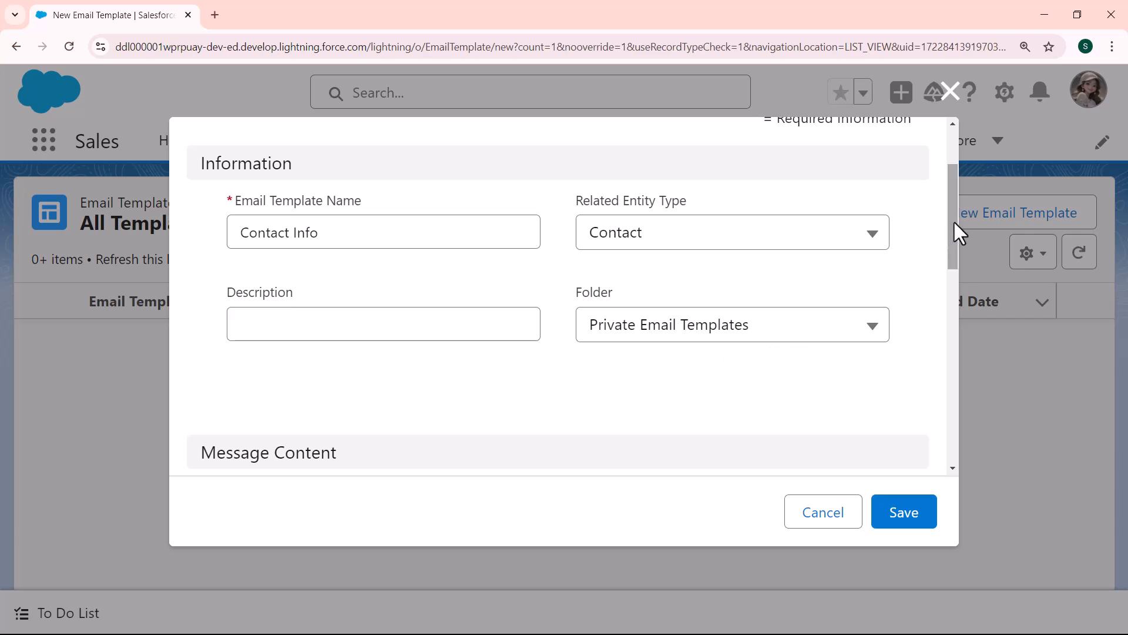
{"action": "left_click_drag", "start_coordinate": [953, 220], "coordinate": [950, 276]}
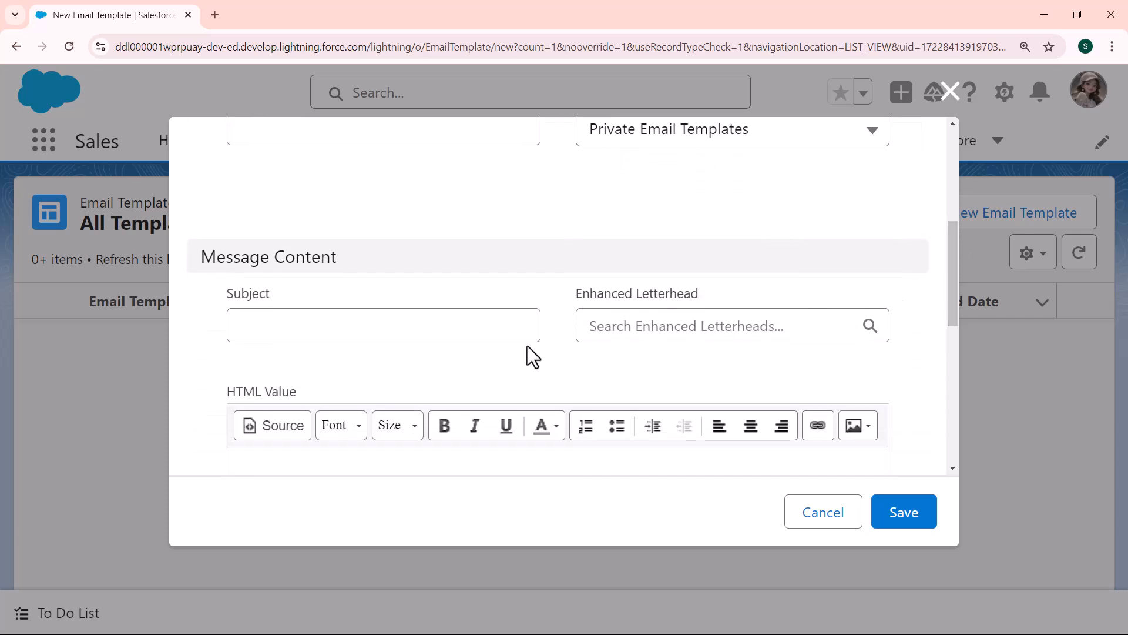
{"action": "left_click", "coordinate": [481, 332]}
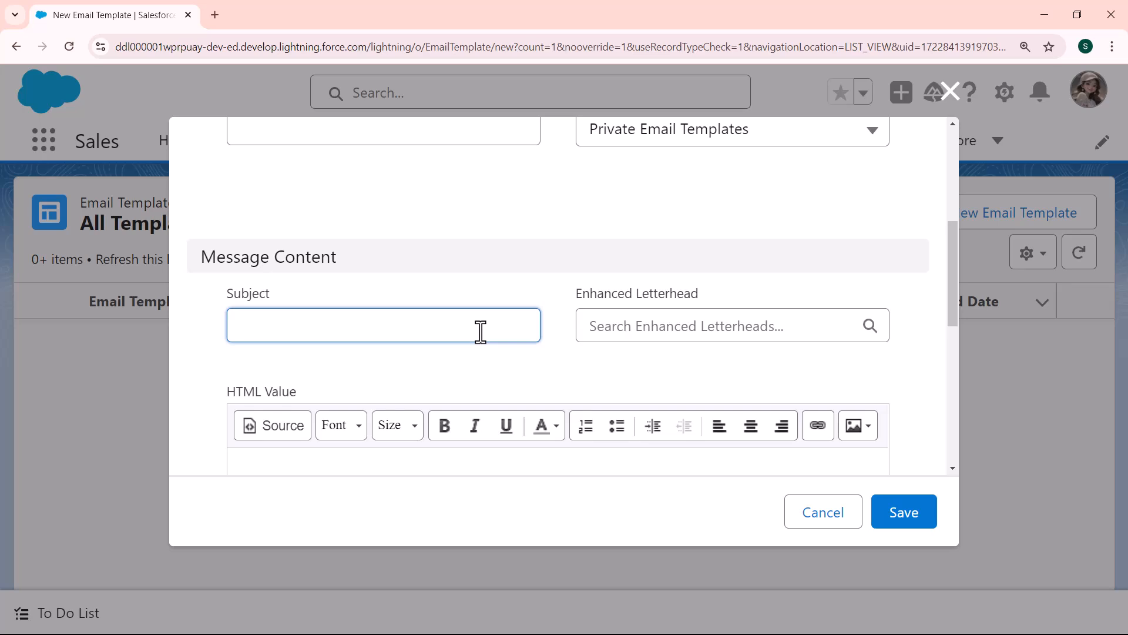
{"action": "type", "text": "Contact Information"}
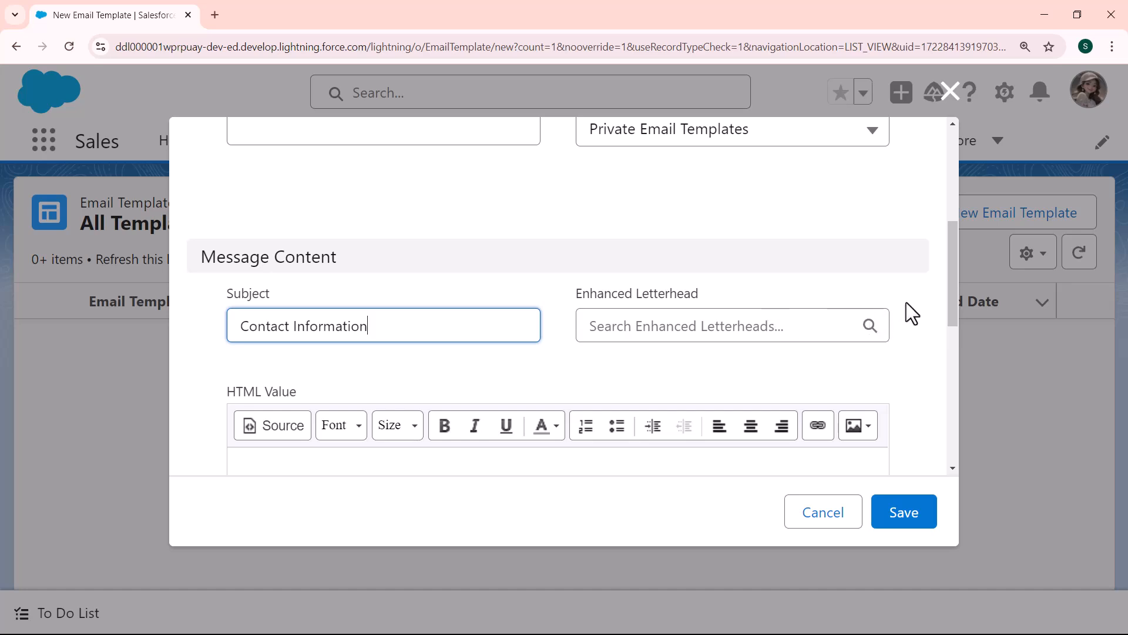
Enter the greeting "Hii!!" in the template's HTML body
{"action": "left_click_drag", "start_coordinate": [950, 288], "coordinate": [947, 325]}
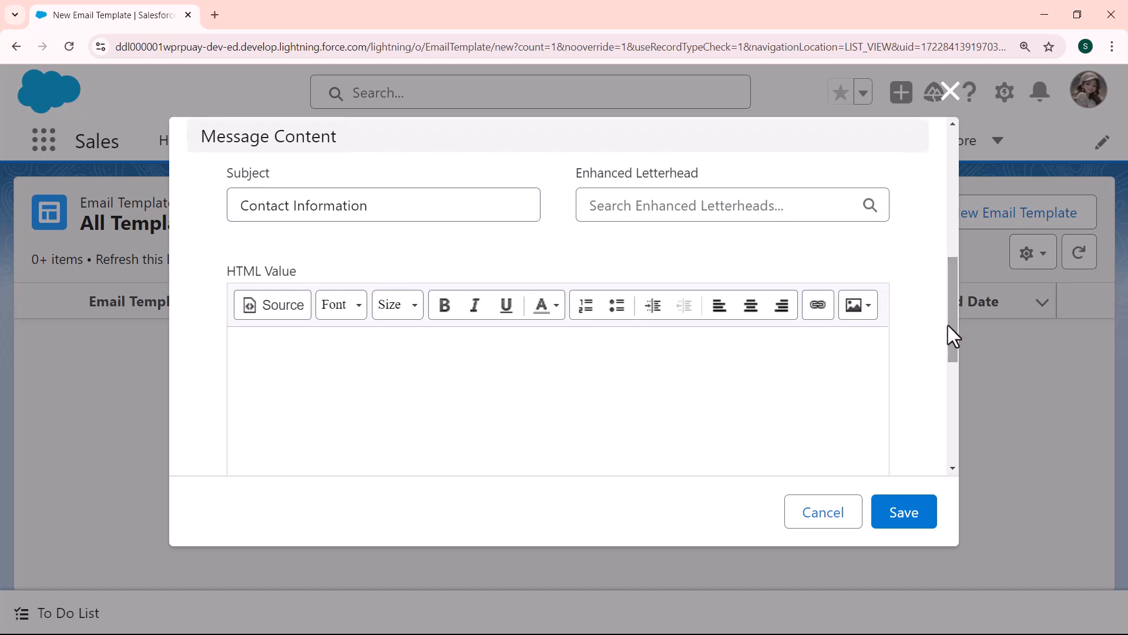
{"action": "left_click", "coordinate": [756, 342]}
{"action": "type", "text": "Hii"}
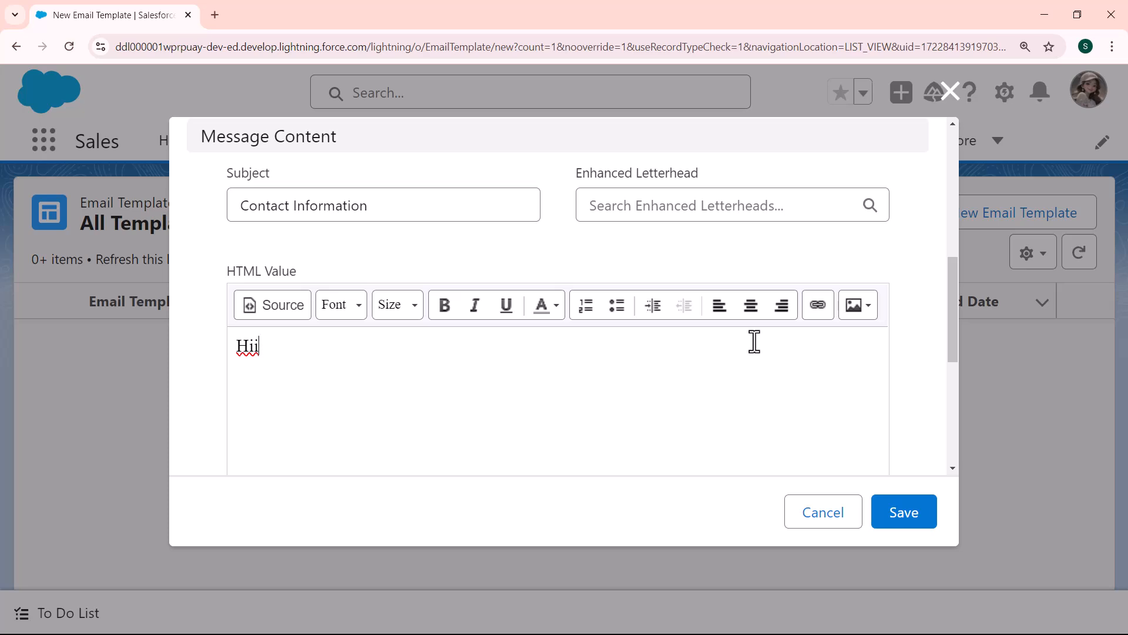
{"action": "type", "text": "!!"}
{"action": "type", "text": "\\"}
{"action": "key", "text": "BackSpace"}
{"action": "key", "text": "BackSpace"}
Insert the recipient's First Name merge field after the greeting in the HTML body
{"action": "left_click_drag", "start_coordinate": [950, 287], "coordinate": [941, 361]}
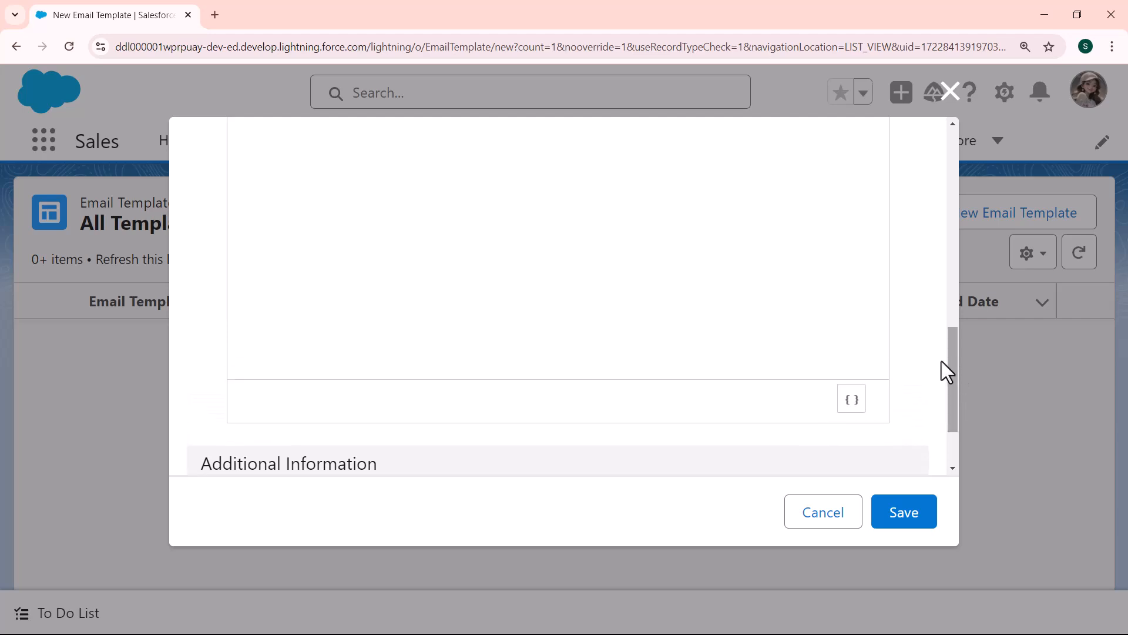
{"action": "left_click", "coordinate": [853, 400]}
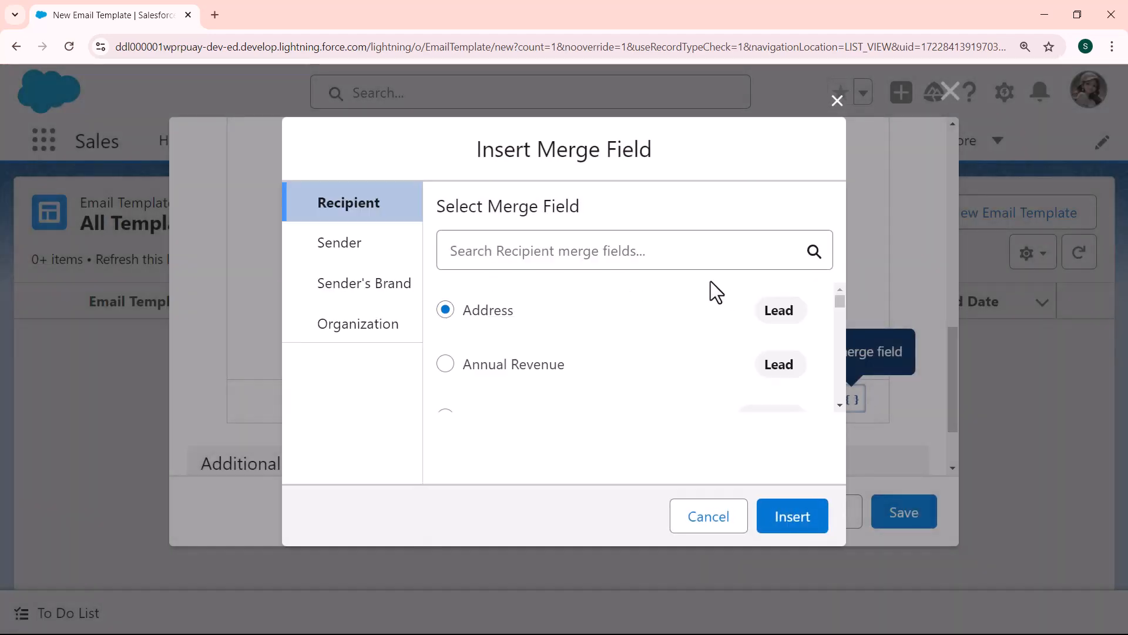
{"action": "left_click", "coordinate": [655, 251]}
{"action": "type", "text": "firs"}
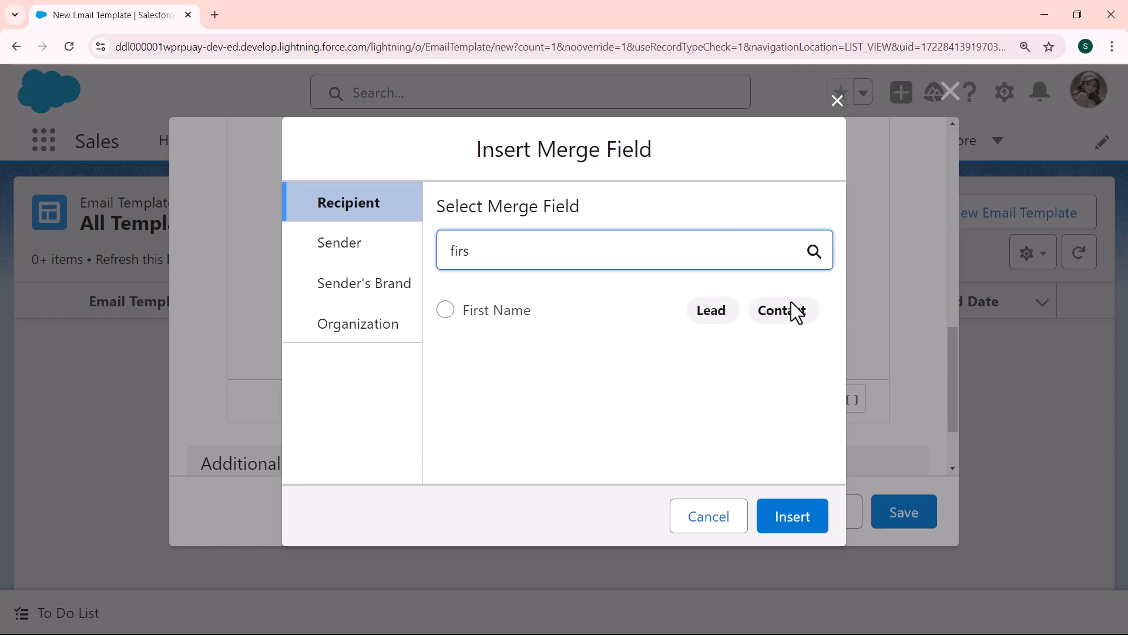
{"action": "left_click", "coordinate": [443, 312]}
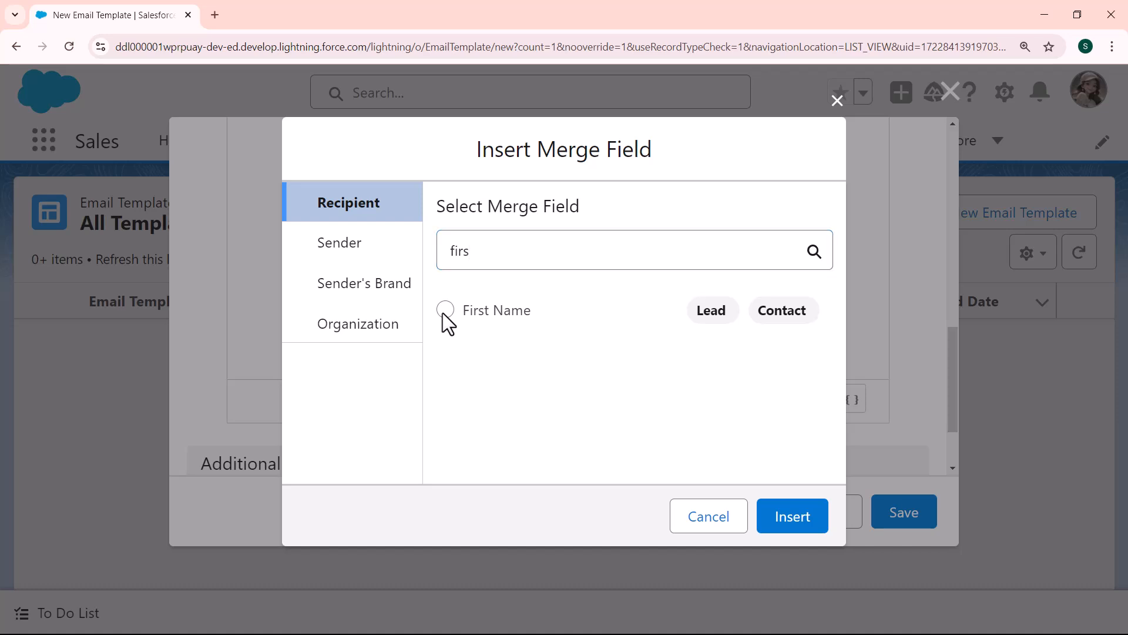
{"action": "left_click", "coordinate": [788, 530]}
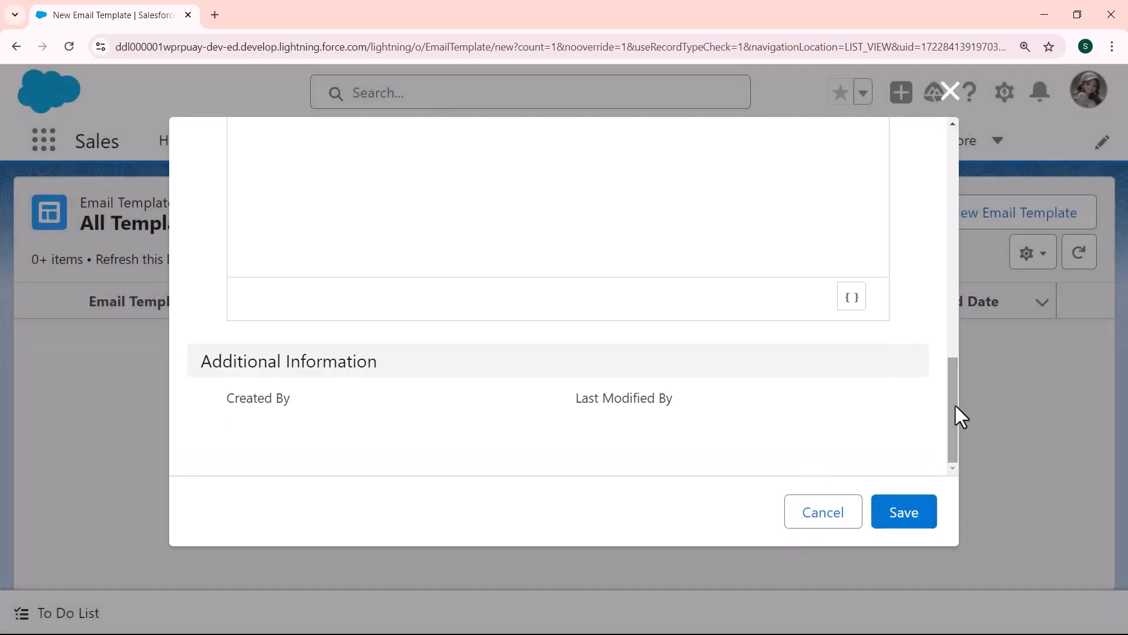
Insert the recipient's Birthdate merge field on a new line below the greeting
{"action": "left_click_drag", "start_coordinate": [955, 404], "coordinate": [957, 325]}
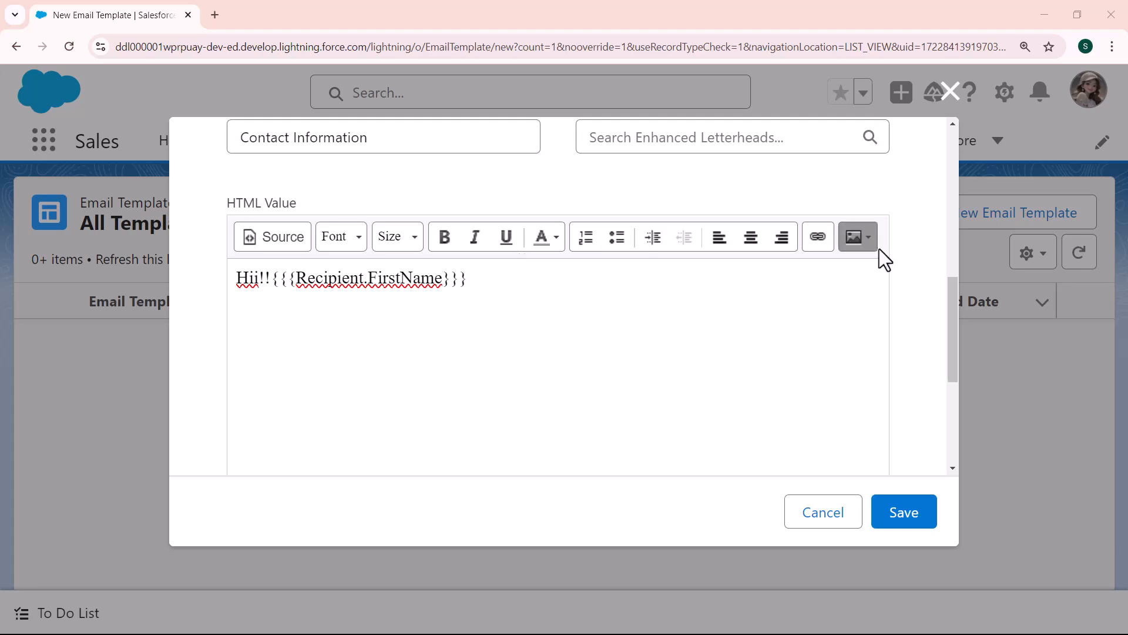
{"action": "left_click_drag", "start_coordinate": [954, 326], "coordinate": [951, 408]}
{"action": "left_click", "coordinate": [851, 300]}
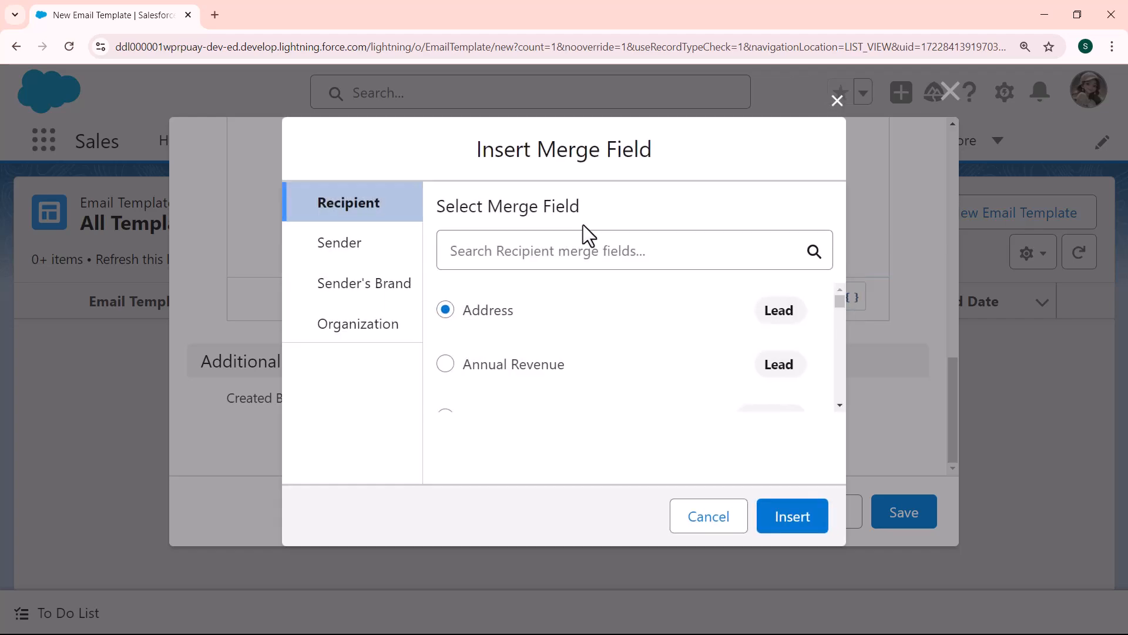
{"action": "left_click", "coordinate": [552, 259]}
{"action": "type", "text": "br"}
{"action": "key", "text": "BackSpace"}
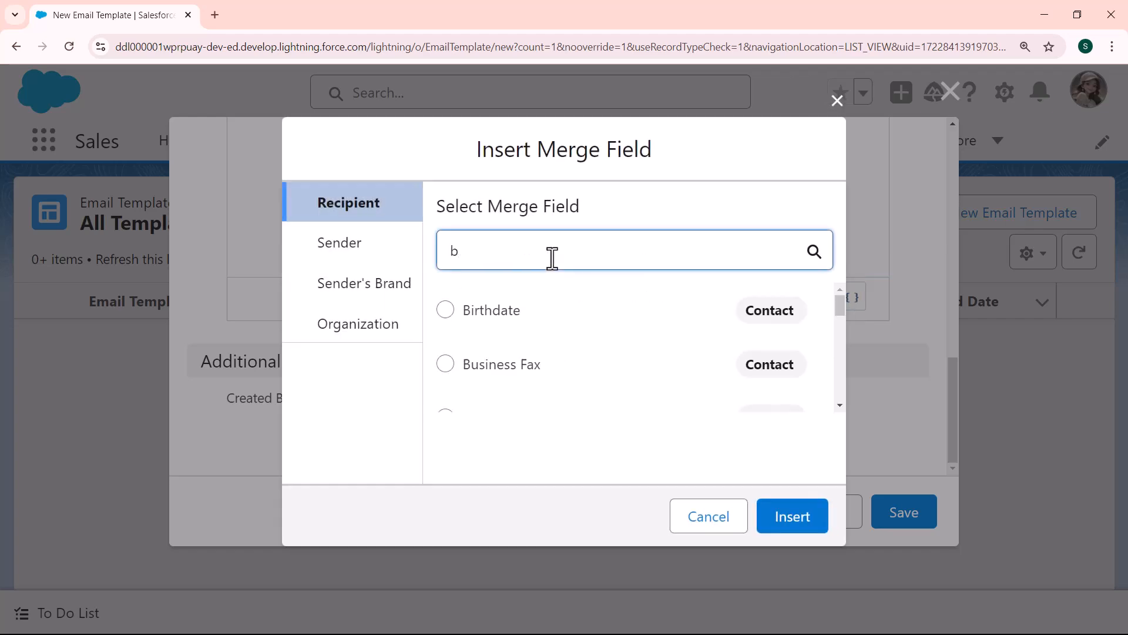
{"action": "type", "text": "ir"}
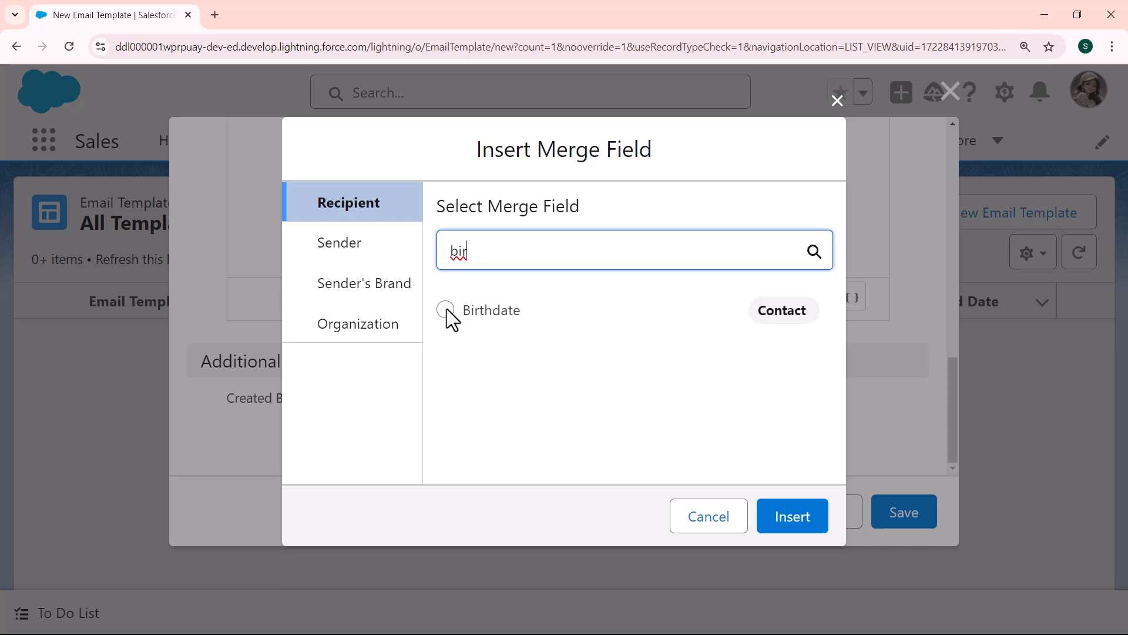
{"action": "left_click", "coordinate": [446, 309]}
{"action": "left_click", "coordinate": [800, 532]}
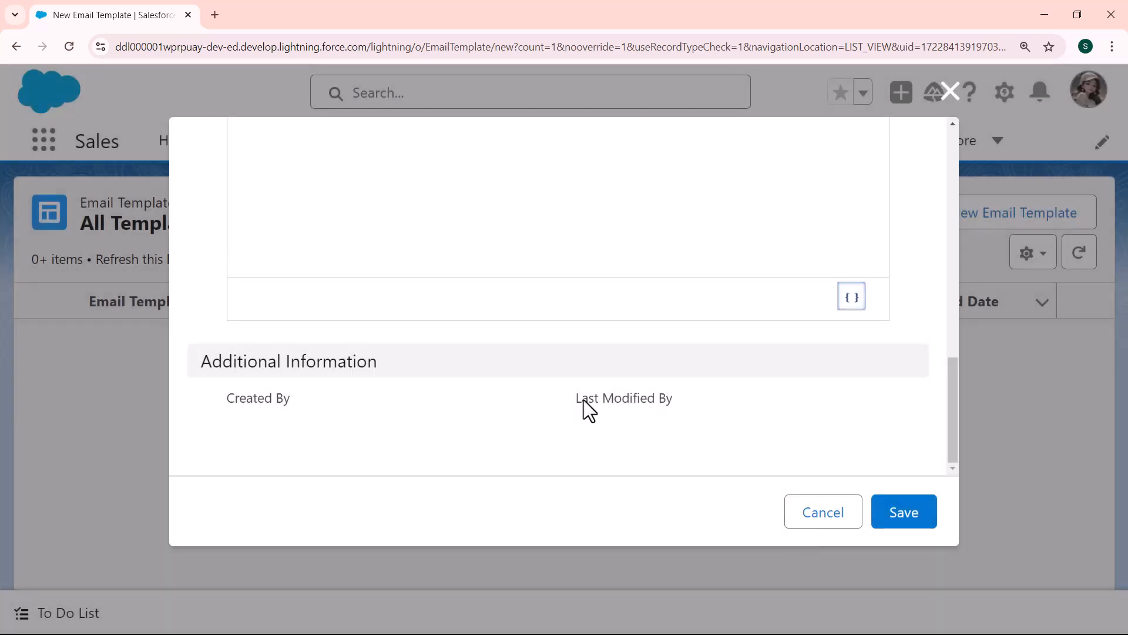
Add the label "Birthdate:" in front of the birthdate merge field
{"action": "scroll", "coordinate": [954, 396], "scroll_direction": "up", "scroll_amount": 1}
{"action": "scroll", "coordinate": [955, 397], "scroll_direction": "up", "scroll_amount": 5}
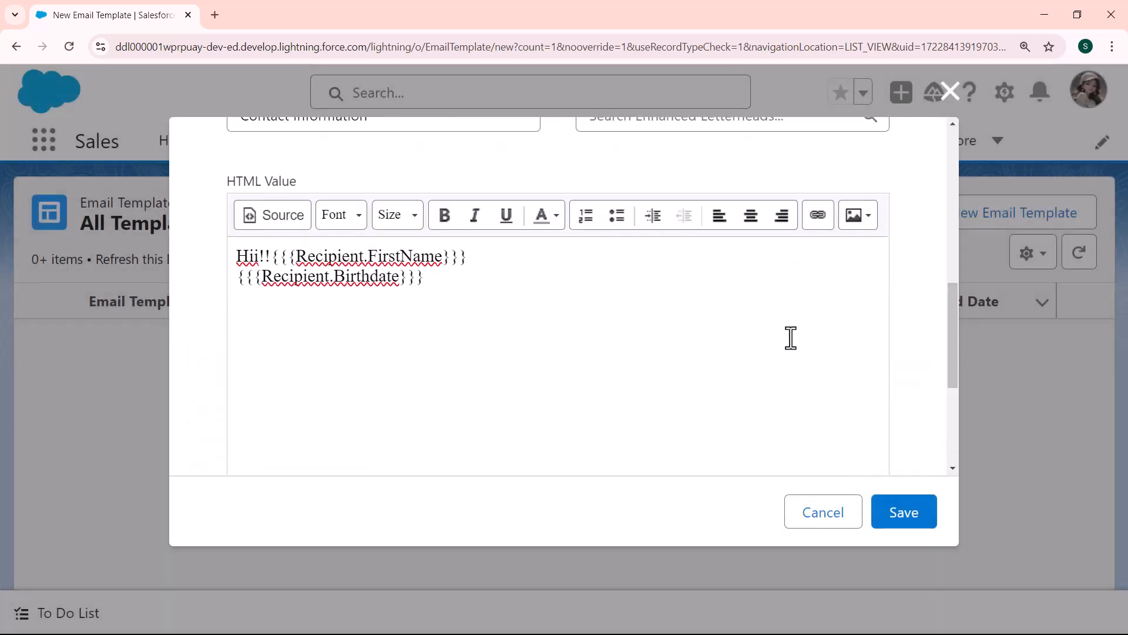
{"action": "left_click", "coordinate": [240, 279]}
{"action": "type", "text": "Birthdate:"}
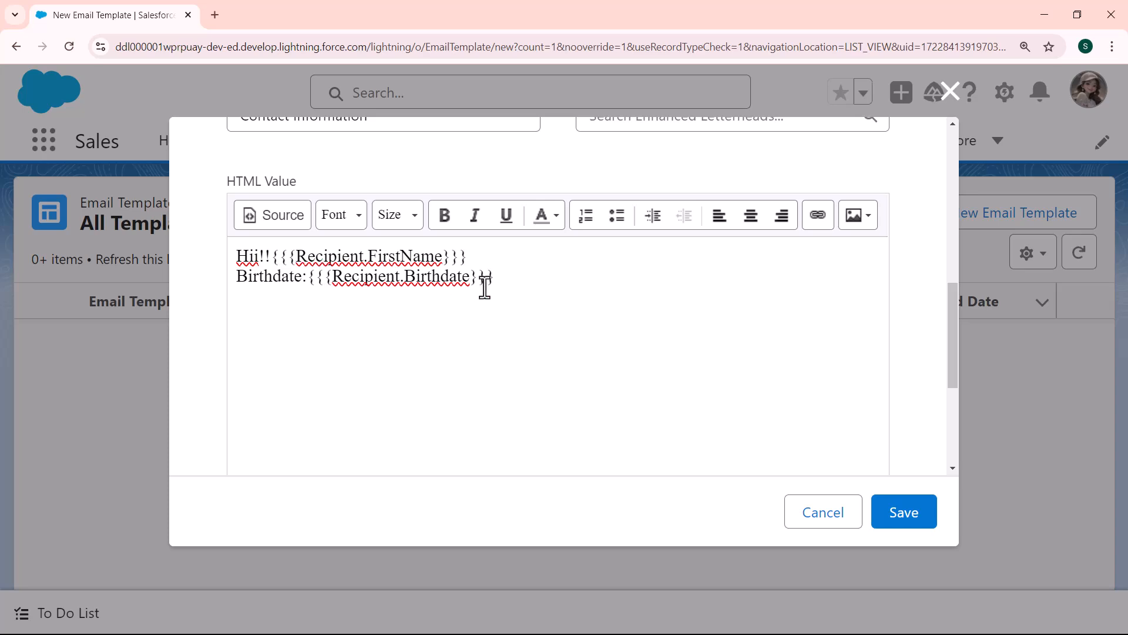
Insert the recipient's Contact ID merge field on a new line below the birthdate line
{"action": "left_click", "coordinate": [500, 281]}
{"action": "left_click_drag", "start_coordinate": [954, 336], "coordinate": [954, 397]}
{"action": "left_click", "coordinate": [849, 375]}
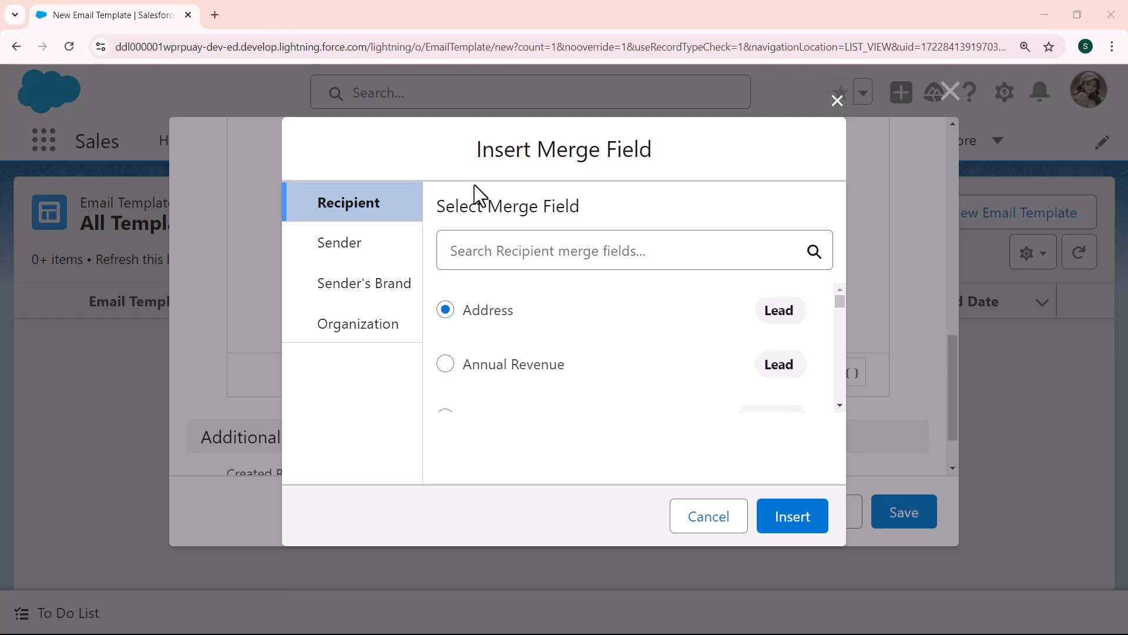
{"action": "left_click", "coordinate": [578, 246]}
{"action": "type", "text": "co"}
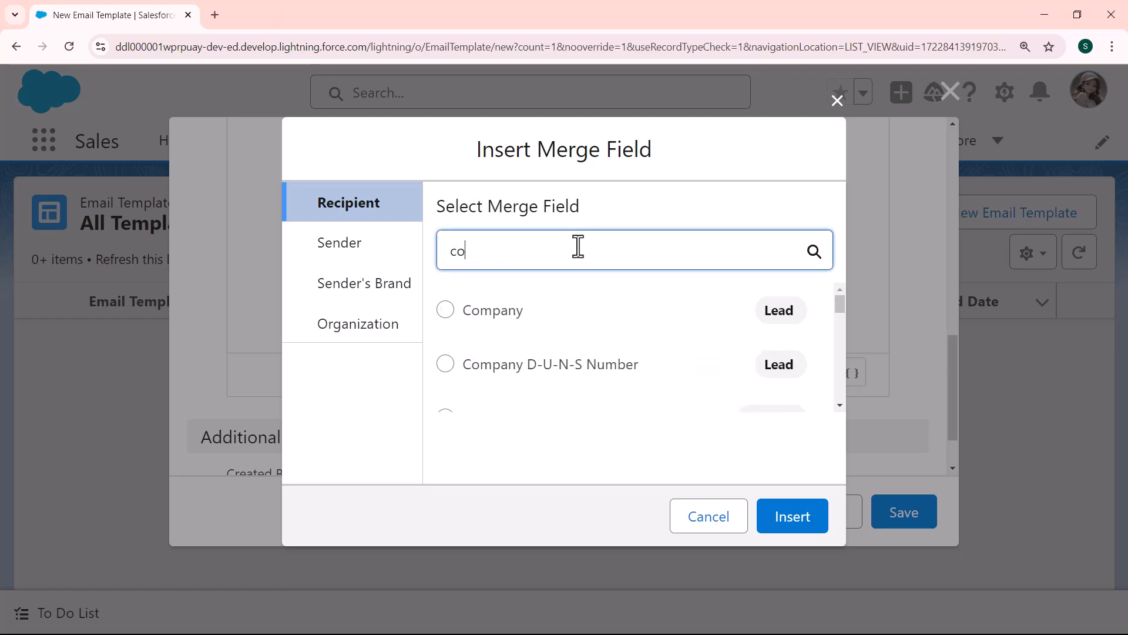
{"action": "type", "text": "n"}
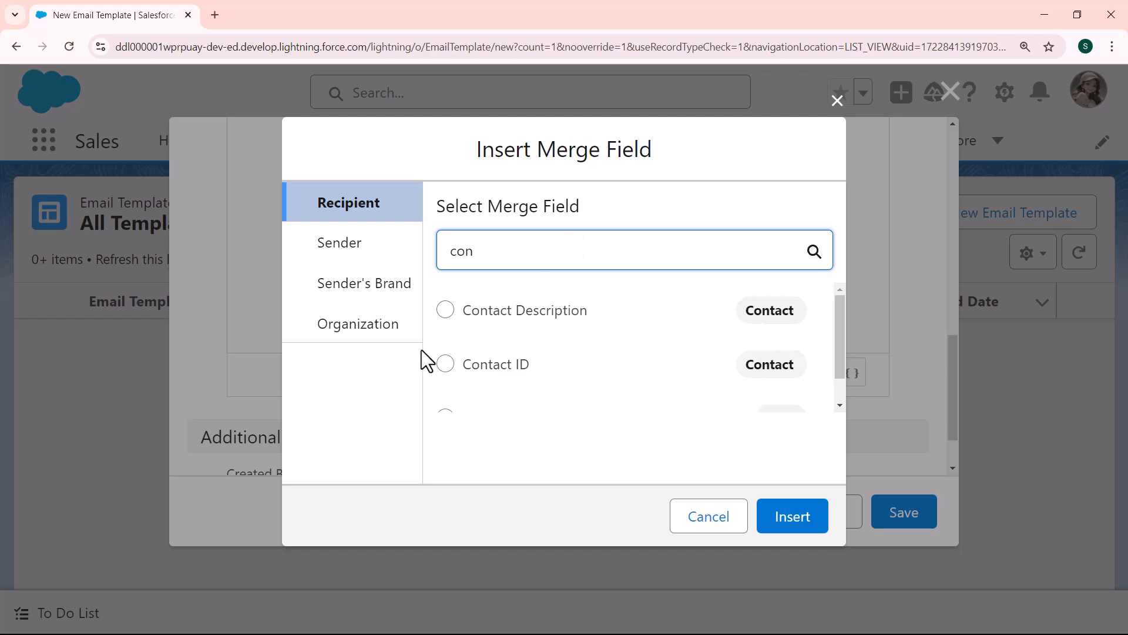
{"action": "left_click", "coordinate": [445, 364]}
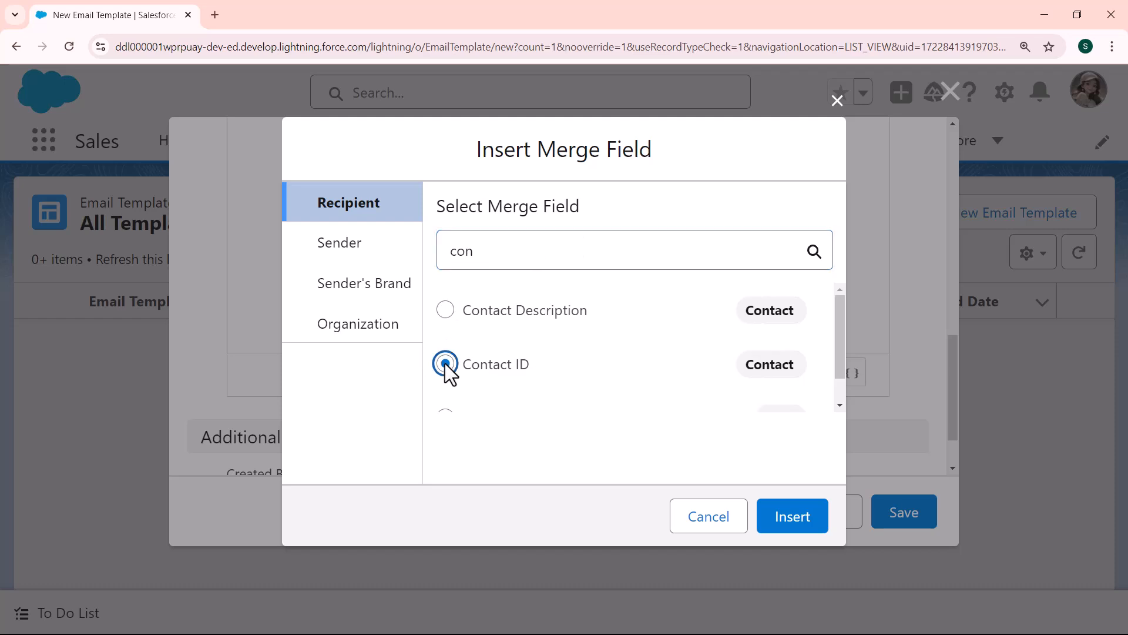
{"action": "left_click", "coordinate": [799, 525]}
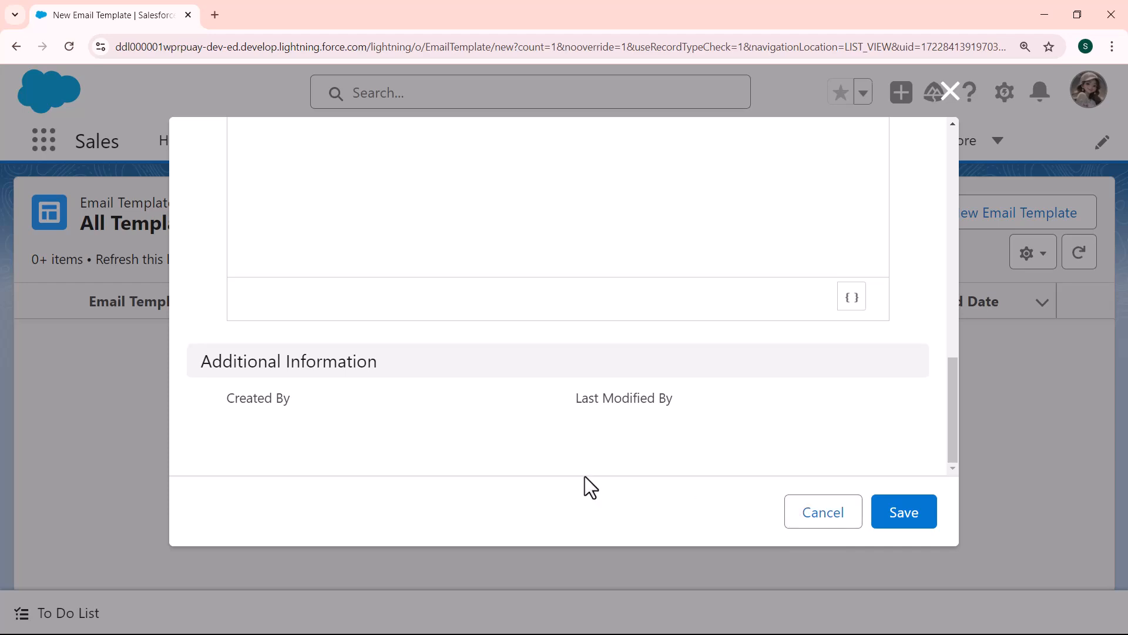
Add the label "Id:" in front of the Contact ID merge field and save the email template
{"action": "left_click_drag", "start_coordinate": [953, 399], "coordinate": [954, 299]}
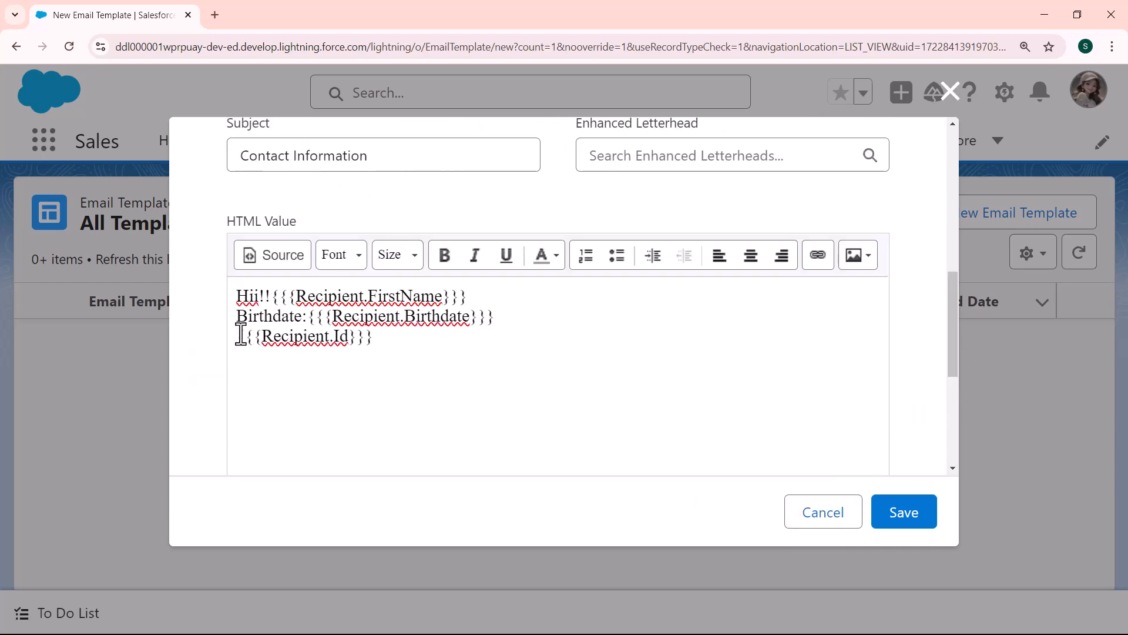
{"action": "left_click", "coordinate": [241, 334]}
{"action": "type", "text": "Id:"}
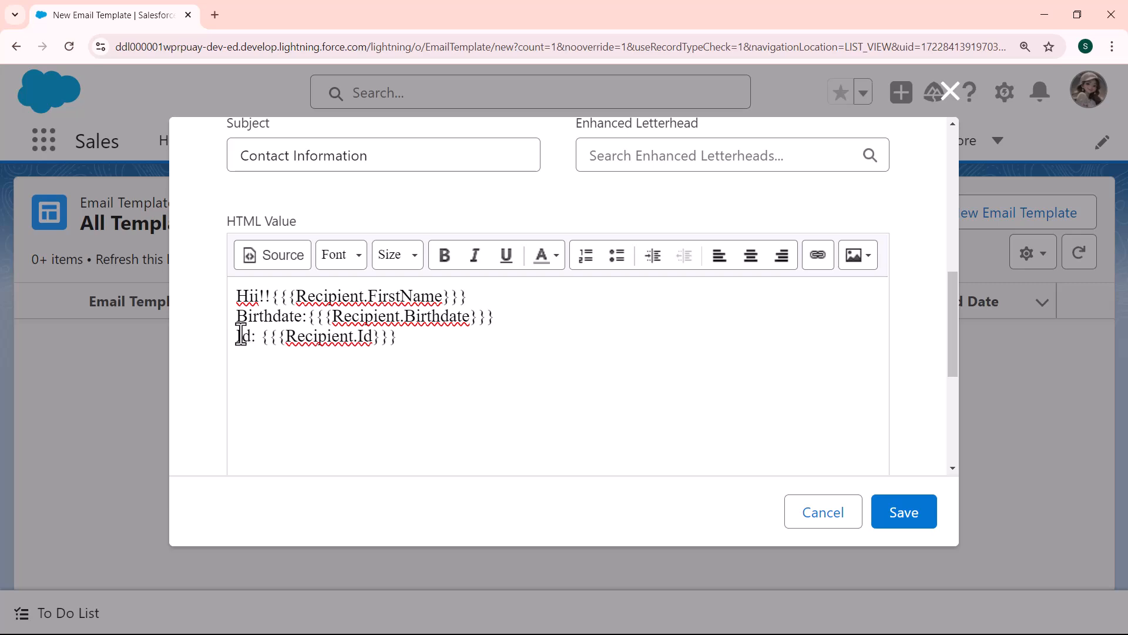
{"action": "left_click", "coordinate": [894, 516]}
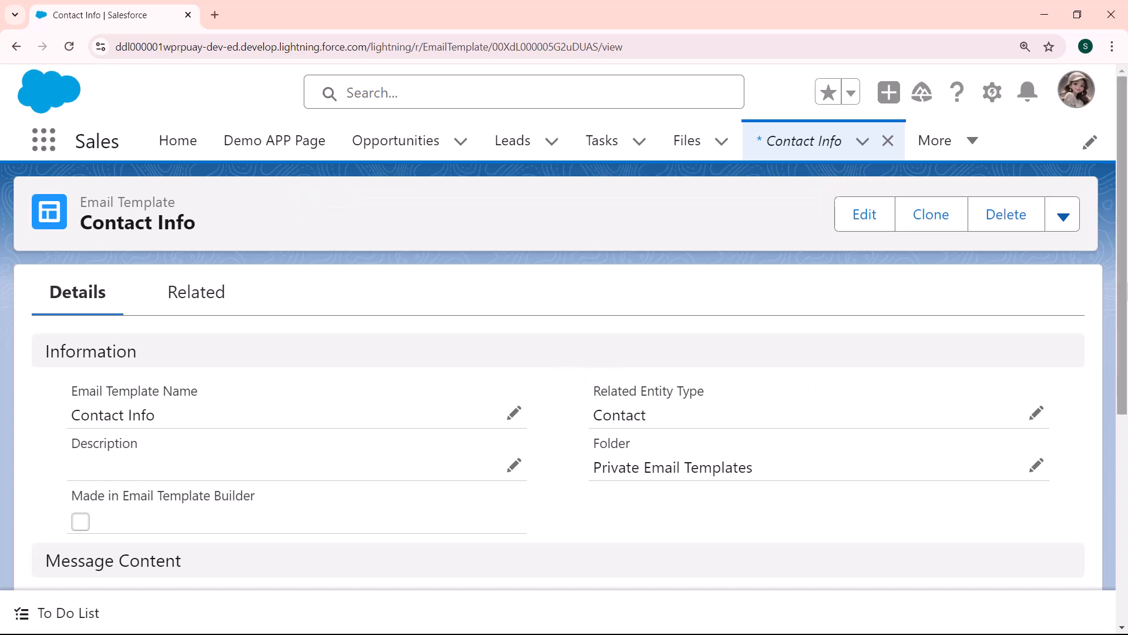
Review the Contact Info template's message content on its details page and in its edit form, and save it unchanged
{"action": "left_click_drag", "start_coordinate": [1124, 291], "coordinate": [1125, 403]}
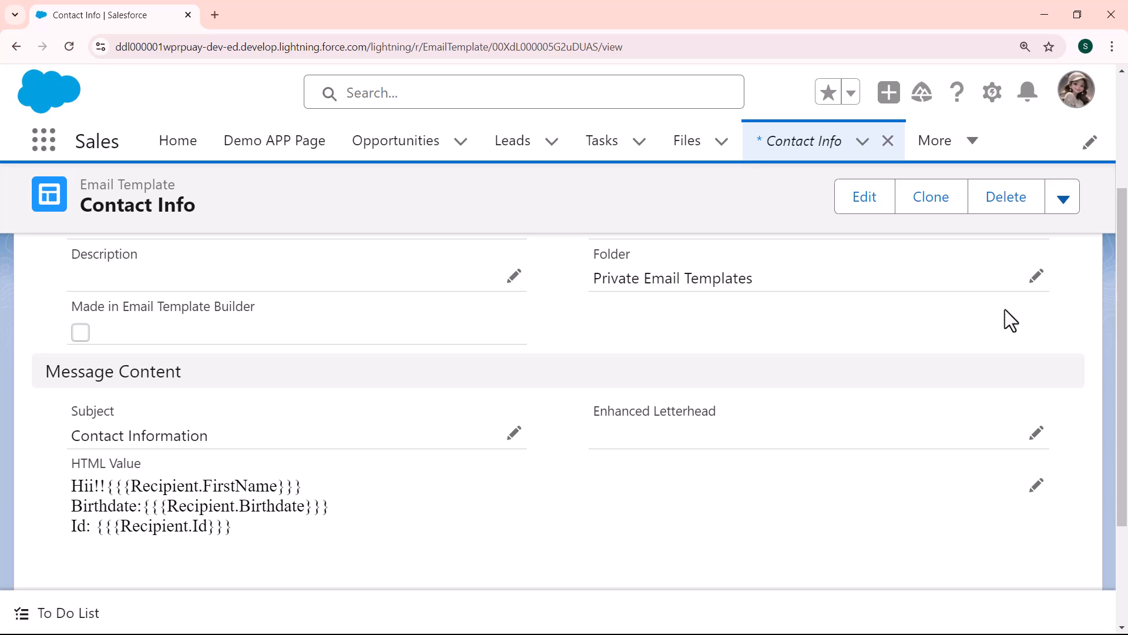
{"action": "left_click", "coordinate": [860, 204]}
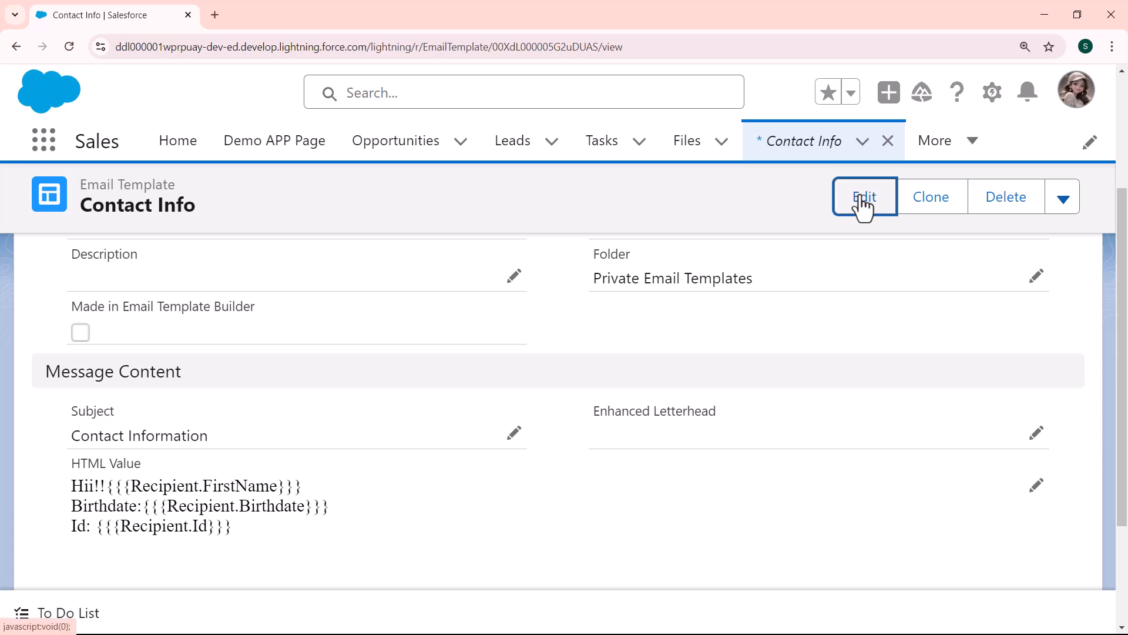
{"action": "scroll", "coordinate": [947, 261], "scroll_direction": "down", "scroll_amount": 5}
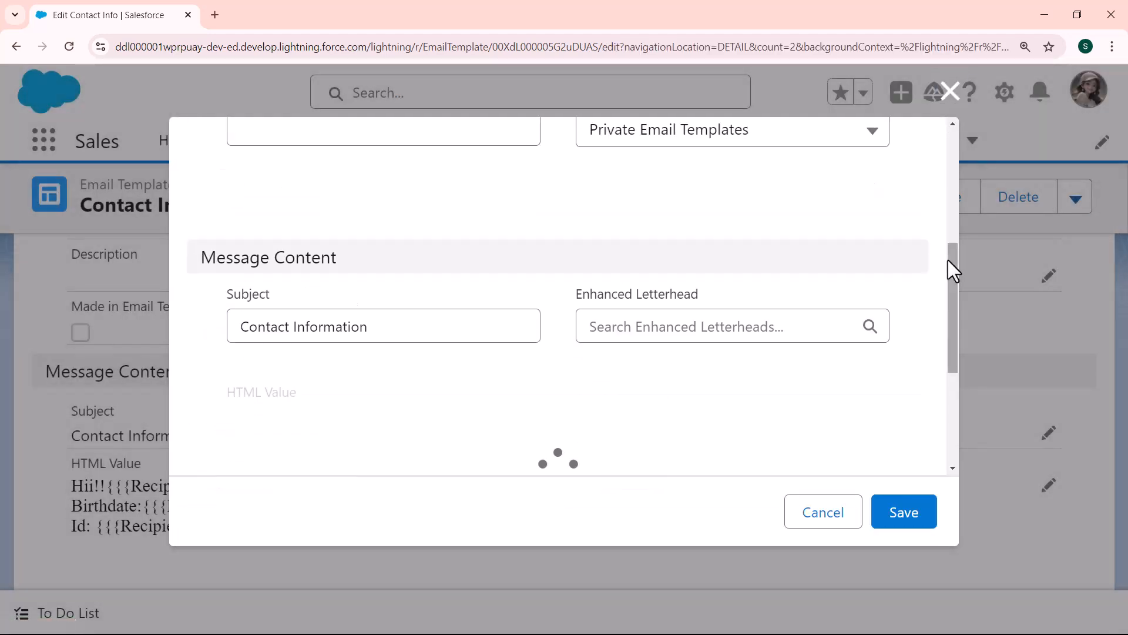
{"action": "left_click_drag", "start_coordinate": [948, 266], "coordinate": [950, 290]}
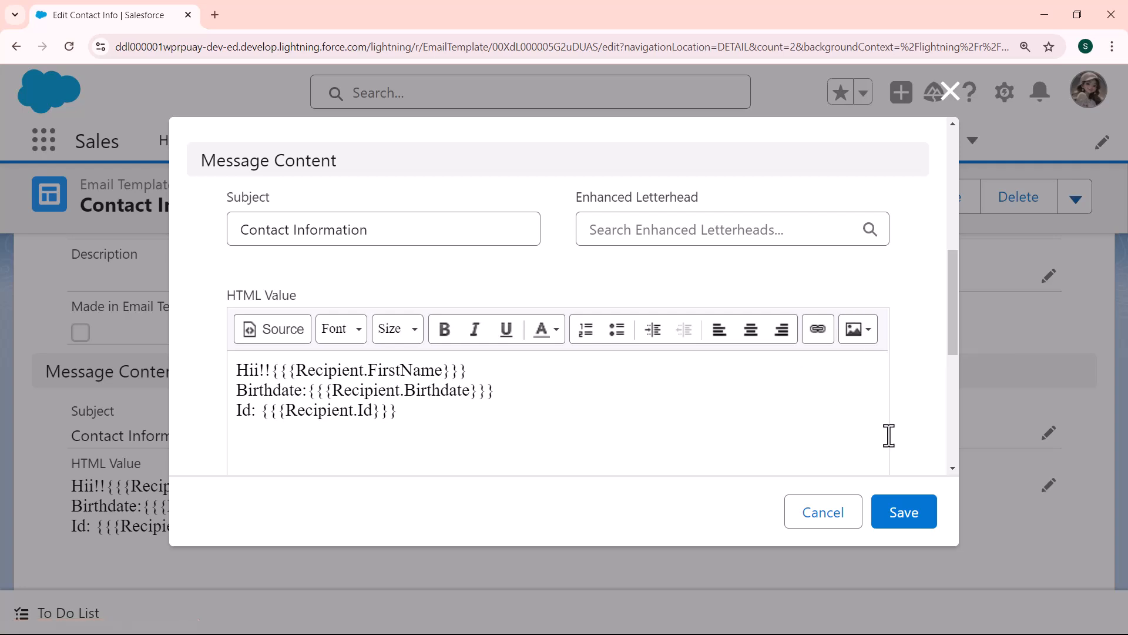
{"action": "left_click", "coordinate": [904, 519]}
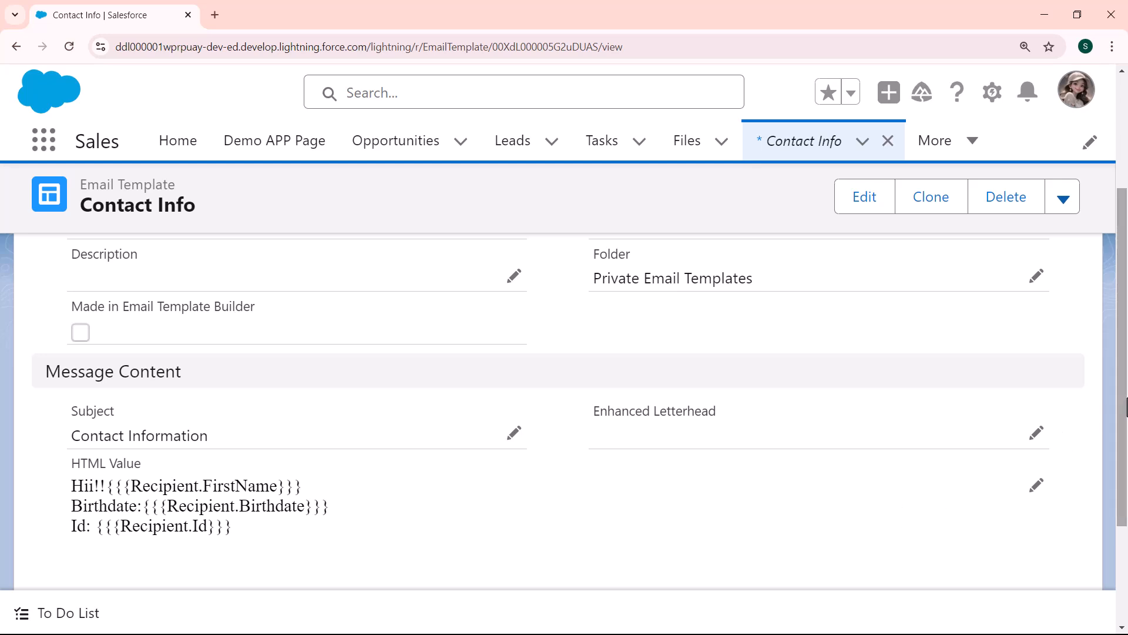
Find Email Templates among the available items by searching for "email" and open the template list
{"action": "left_click", "coordinate": [43, 140]}
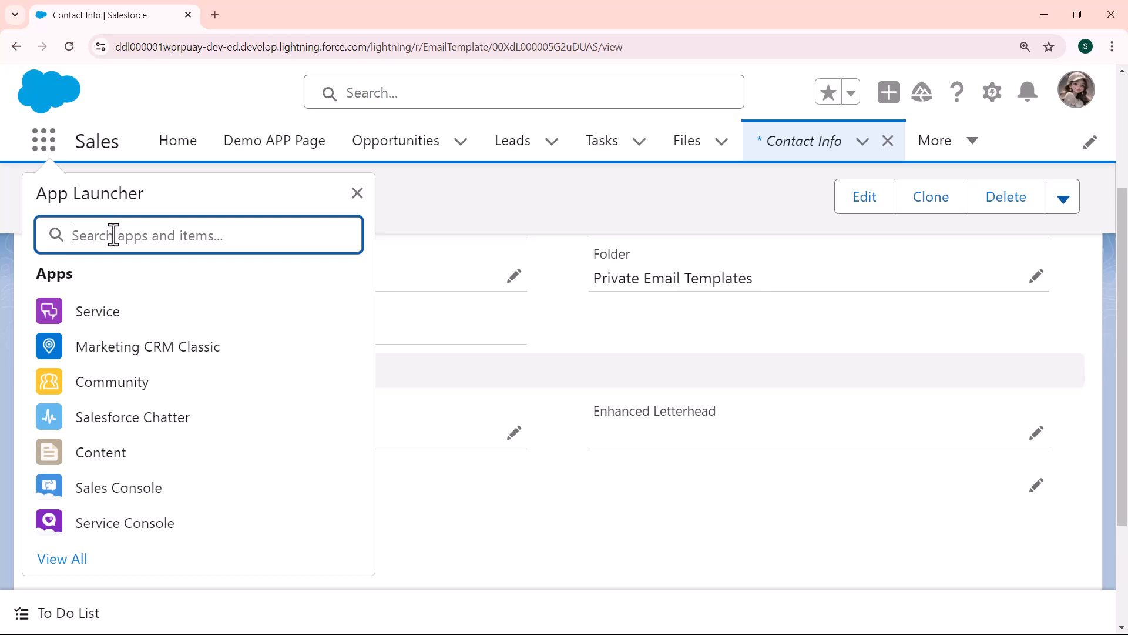
{"action": "type", "text": "email"}
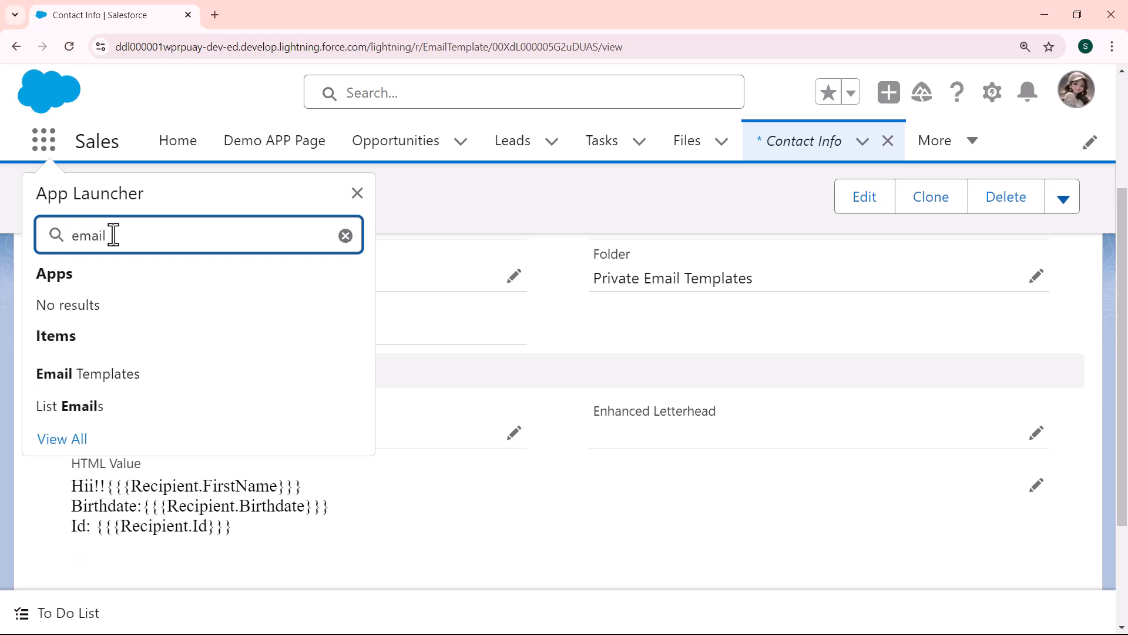
{"action": "left_click", "coordinate": [90, 375]}
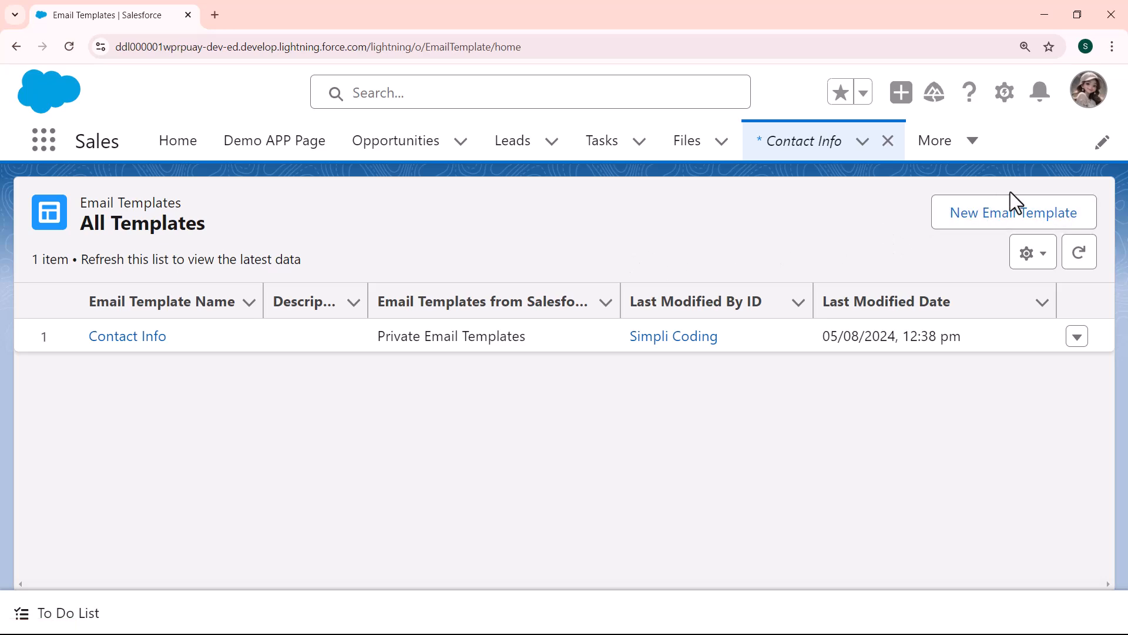
Start a new email template named "User Welcome" with Contact as the related entity type
{"action": "left_click", "coordinate": [997, 218]}
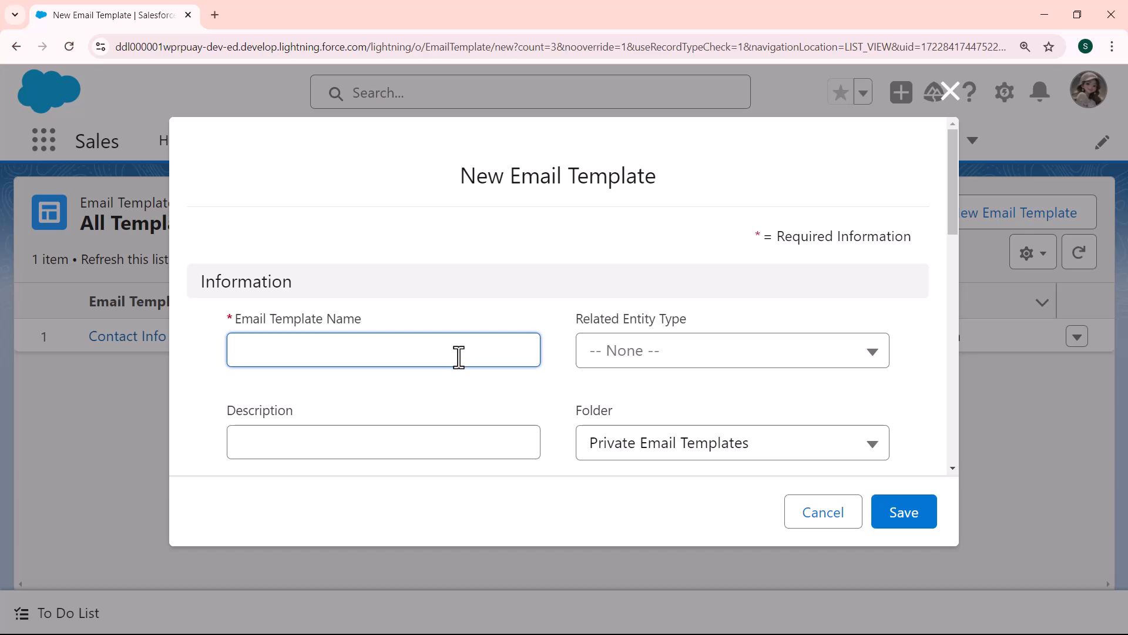
{"action": "type", "text": "User Welcome"}
{"action": "left_click", "coordinate": [778, 360]}
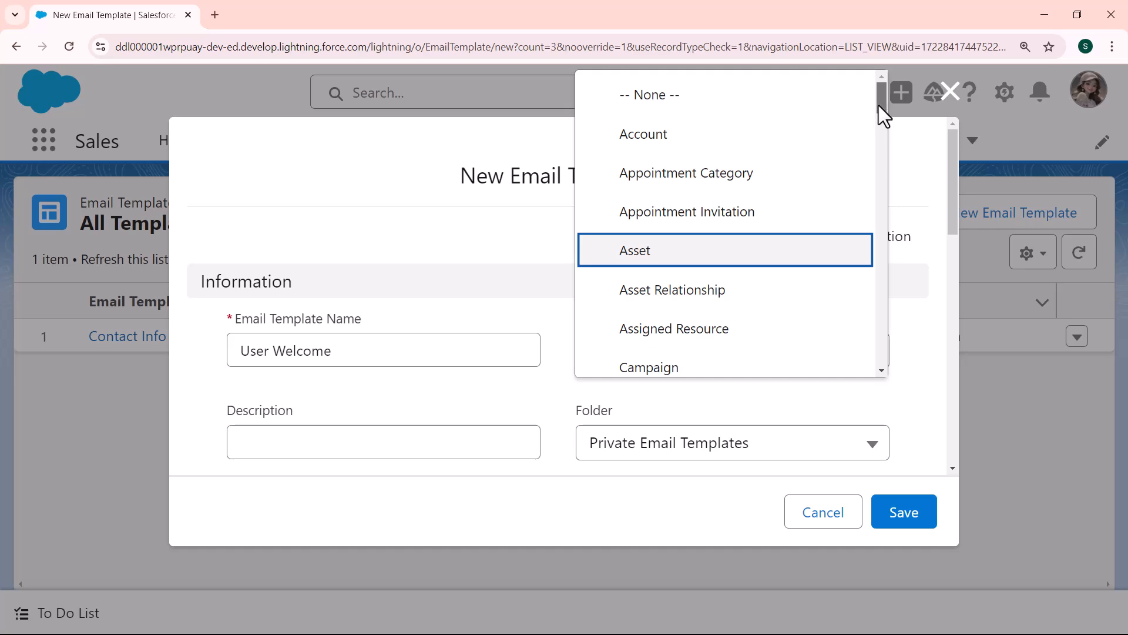
{"action": "left_click_drag", "start_coordinate": [879, 105], "coordinate": [863, 153]}
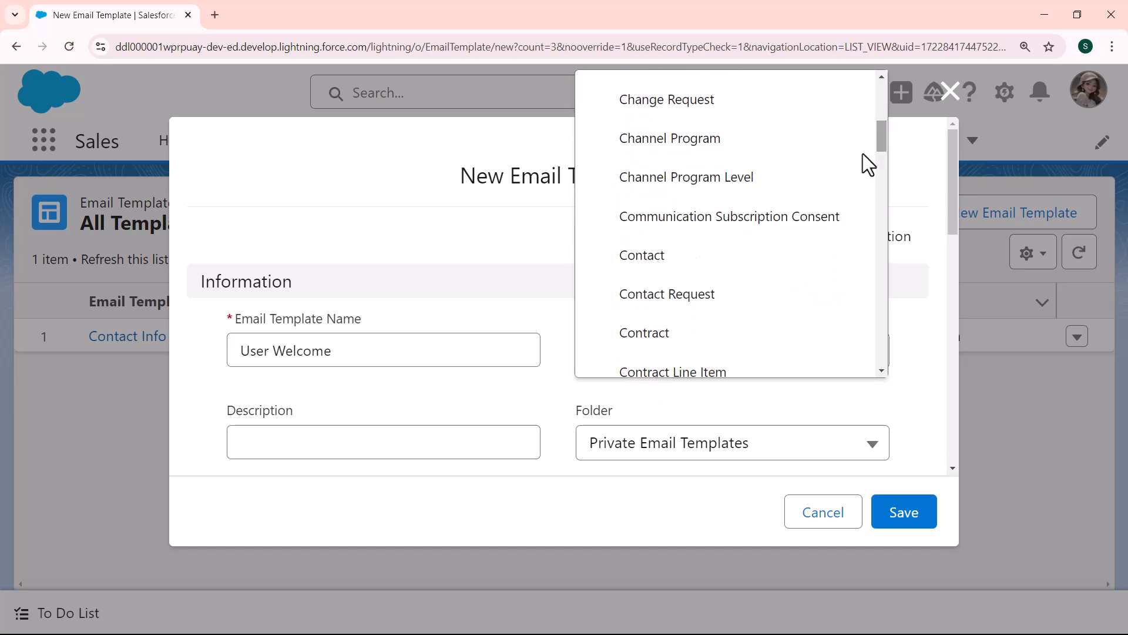
{"action": "left_click", "coordinate": [664, 266]}
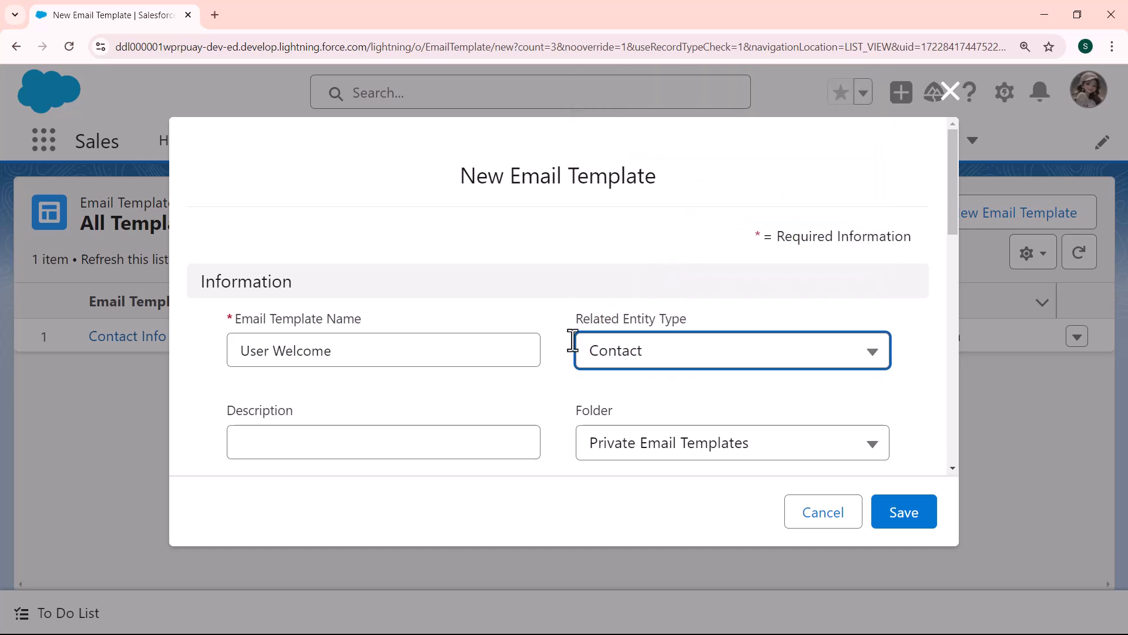
Set the template's subject to "Welcome User", leave the description and HTML value empty, and save the template
{"action": "left_click", "coordinate": [423, 445]}
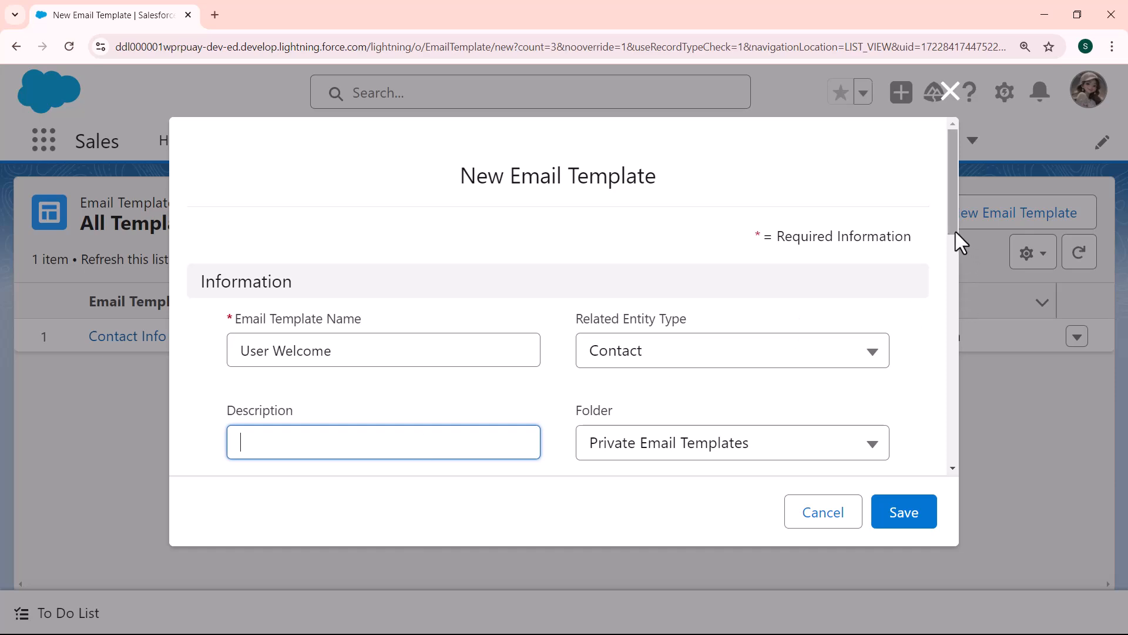
{"action": "left_click_drag", "start_coordinate": [955, 232], "coordinate": [960, 320]}
{"action": "left_click", "coordinate": [426, 339]}
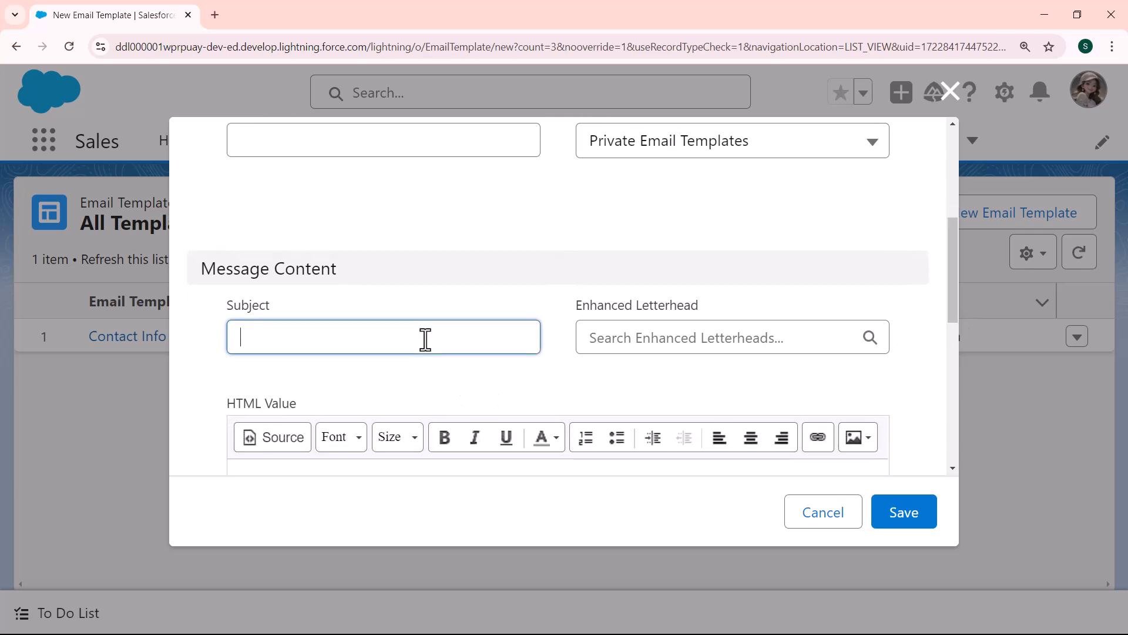
{"action": "type", "text": "Welcome User"}
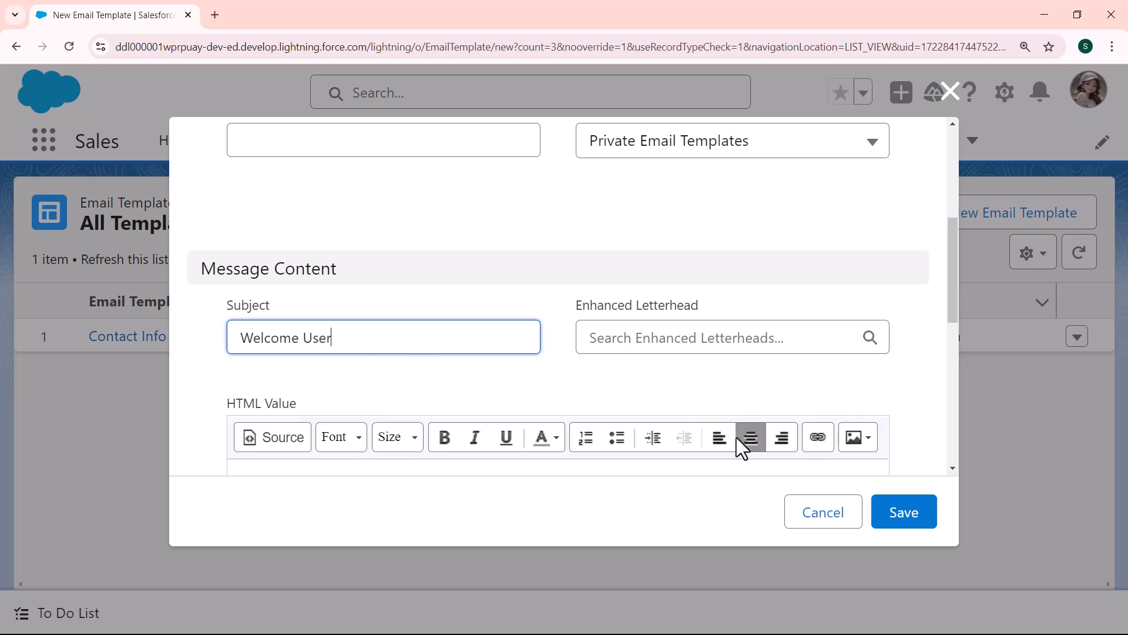
{"action": "left_click_drag", "start_coordinate": [948, 315], "coordinate": [950, 345]}
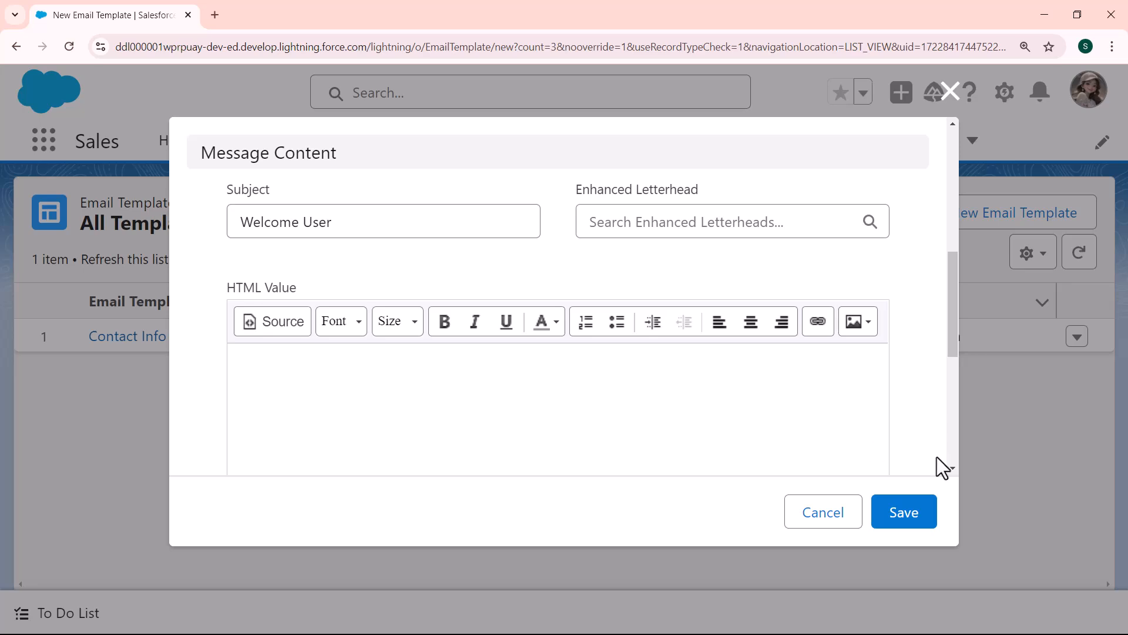
{"action": "left_click", "coordinate": [904, 527]}
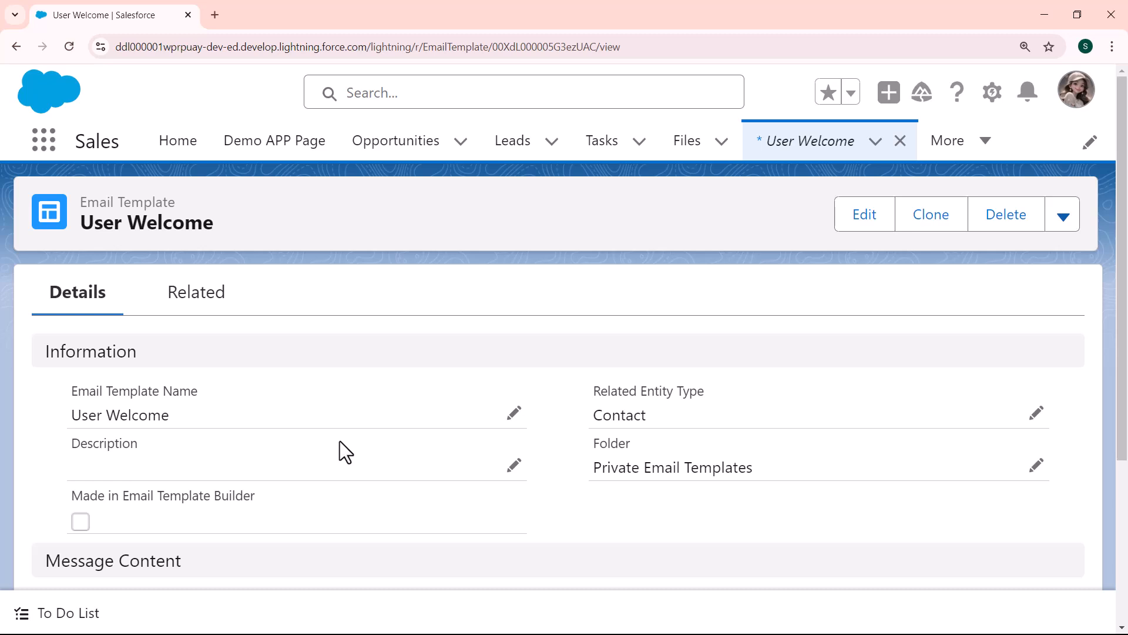
Go to Setup, search for "permission set" and open the Permission Sets page
{"action": "left_click", "coordinate": [990, 94]}
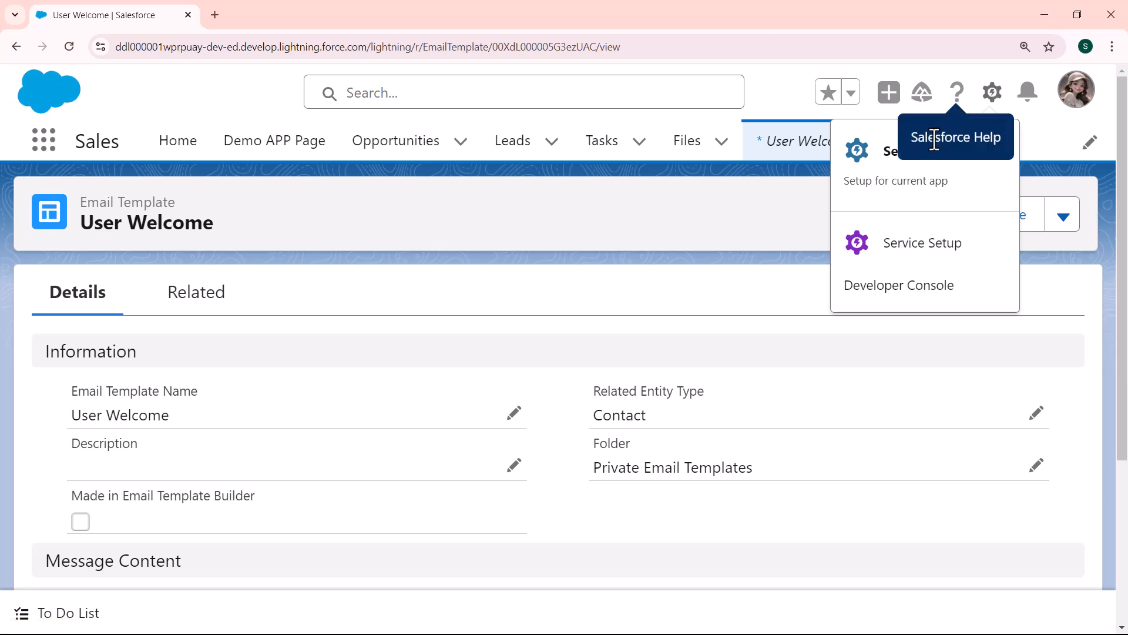
{"action": "left_click", "coordinate": [863, 160]}
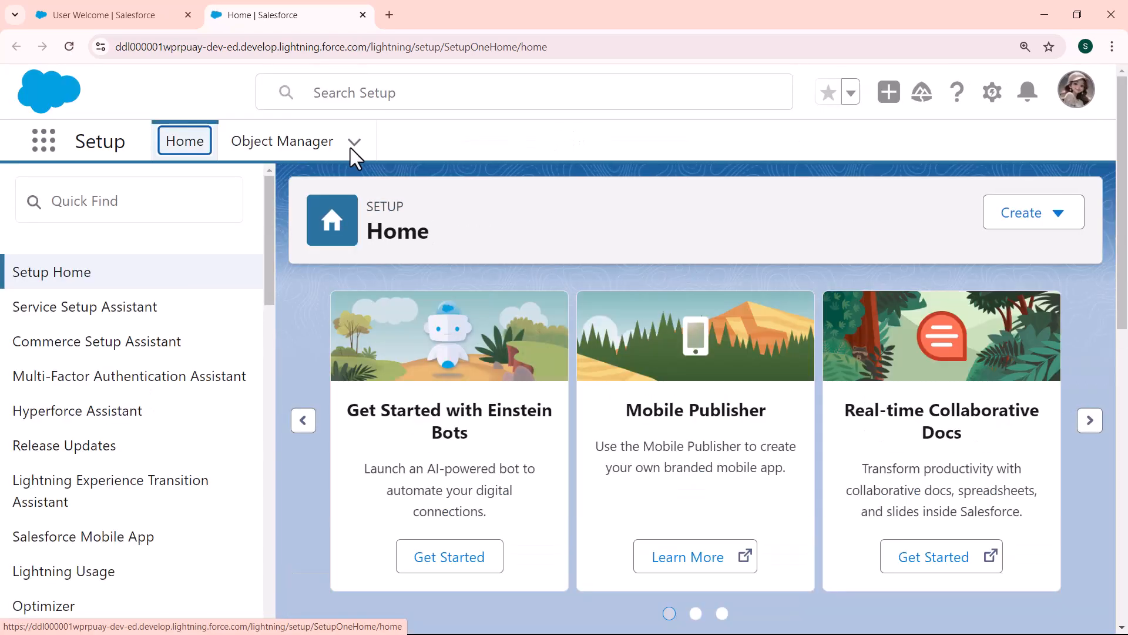
{"action": "left_click", "coordinate": [145, 186]}
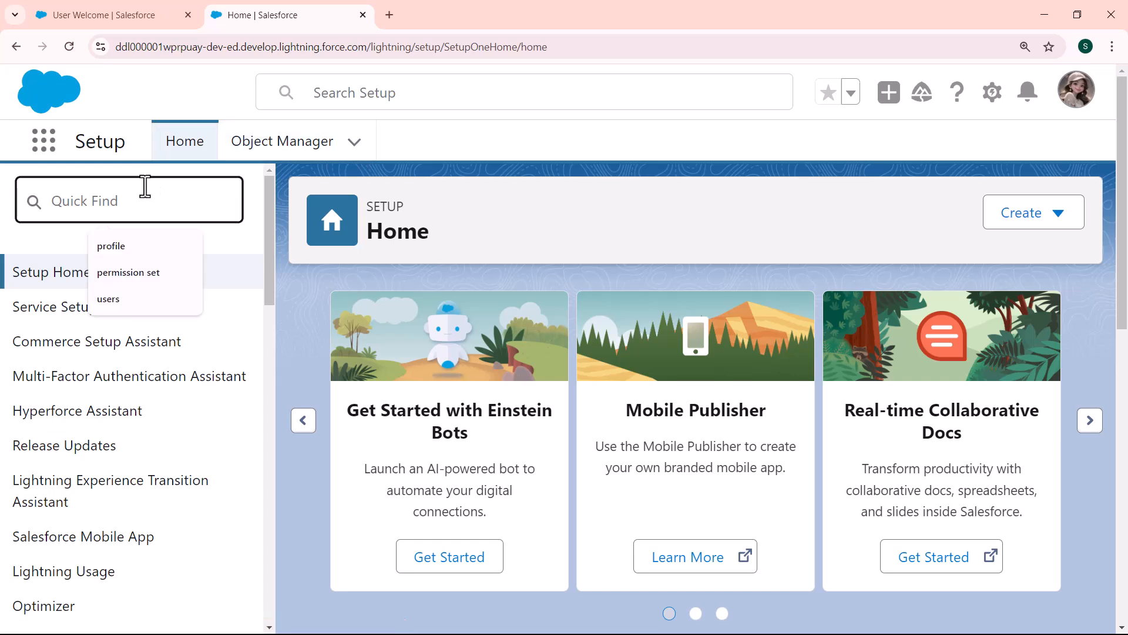
{"action": "type", "text": "pe"}
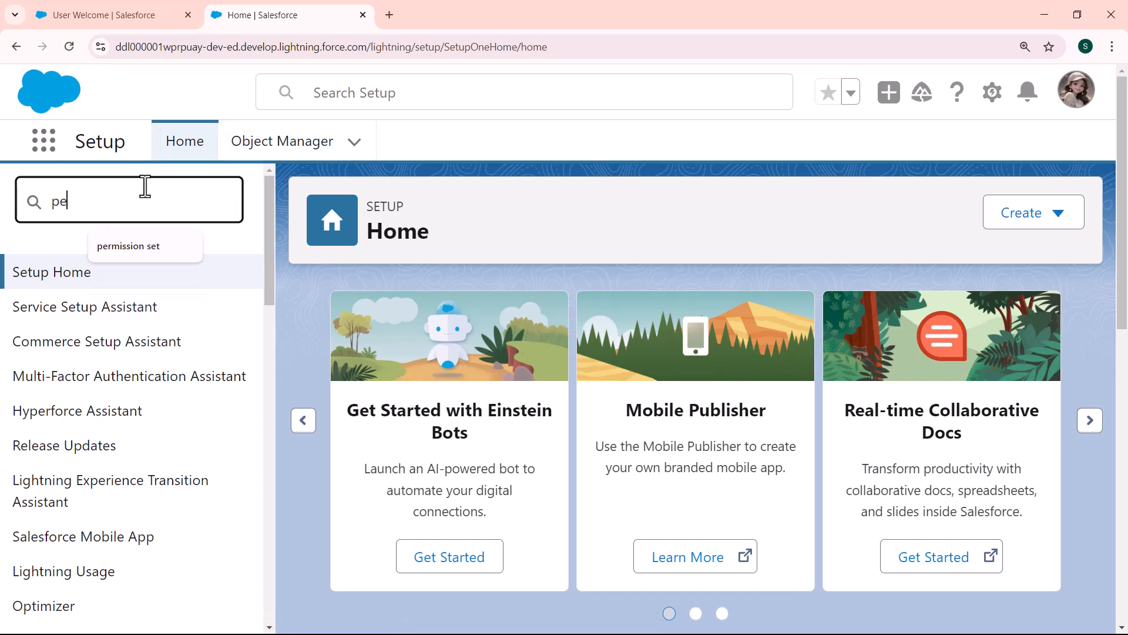
{"action": "type", "text": "rmission set"}
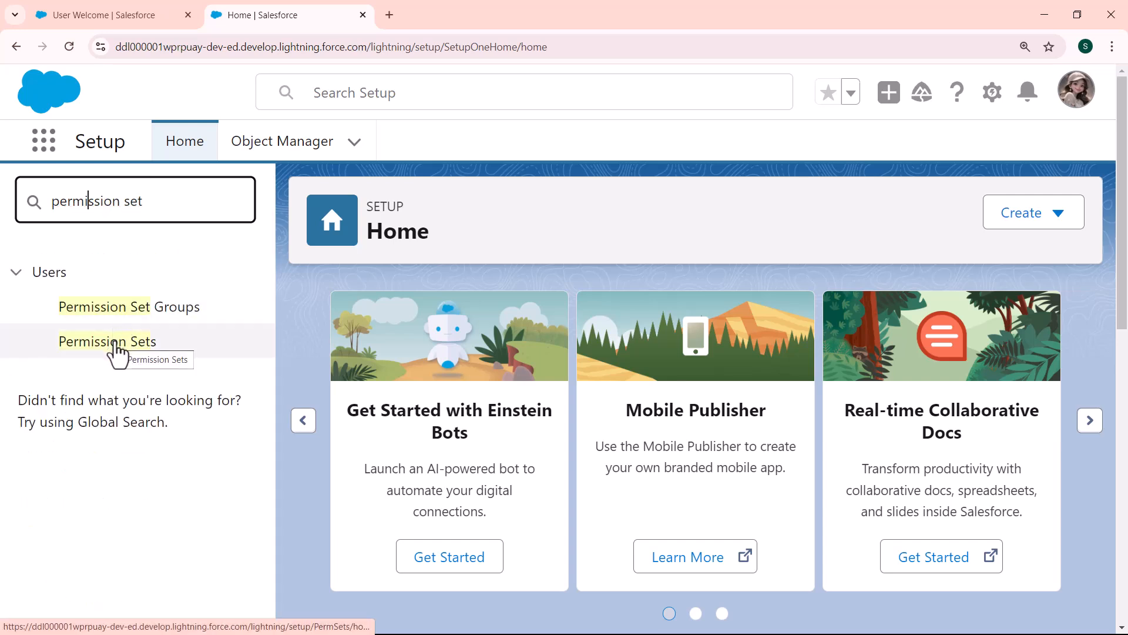
{"action": "left_click", "coordinate": [116, 346]}
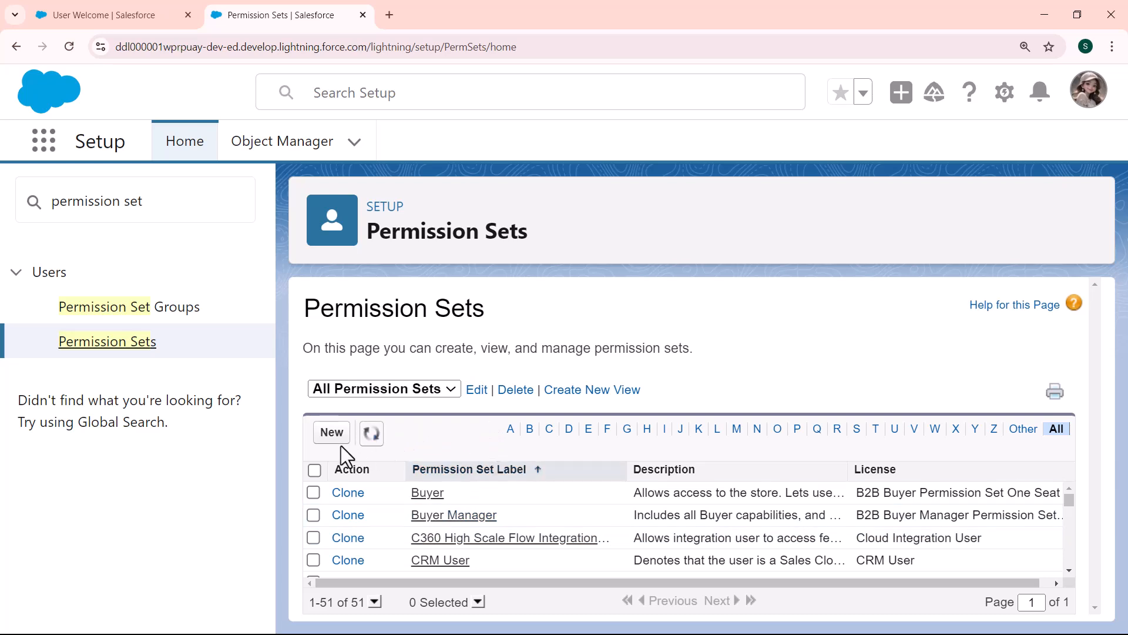
Create and save a permission set labelled "Template Builder Permission" with the API name Template_Builder_Permission
{"action": "left_click", "coordinate": [332, 433]}
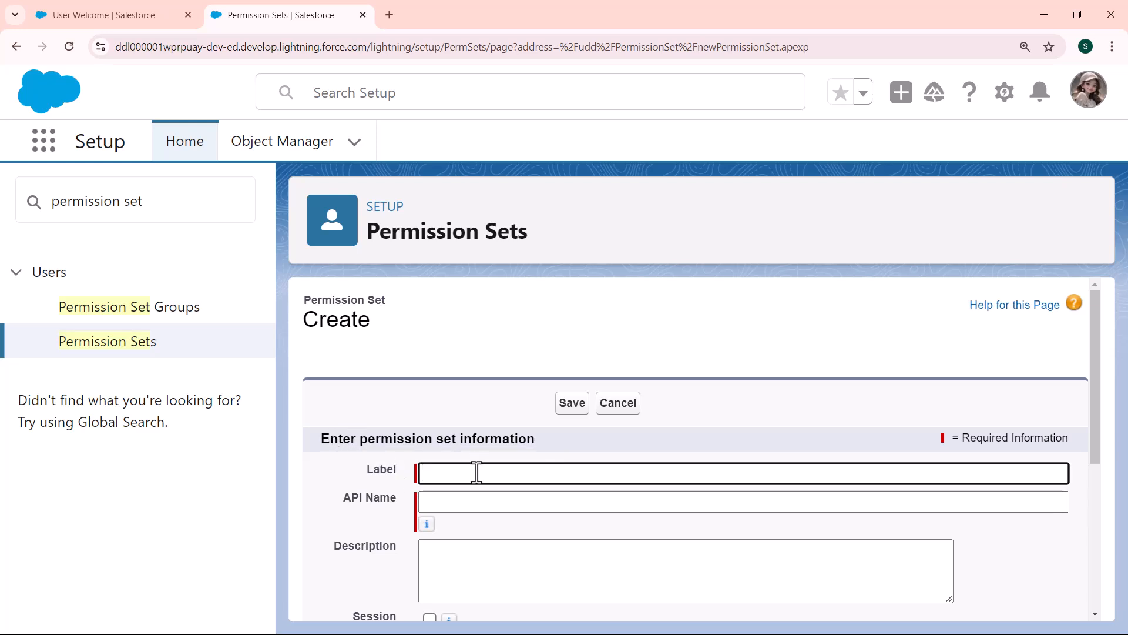
{"action": "type", "text": "Template Builder Permission"}
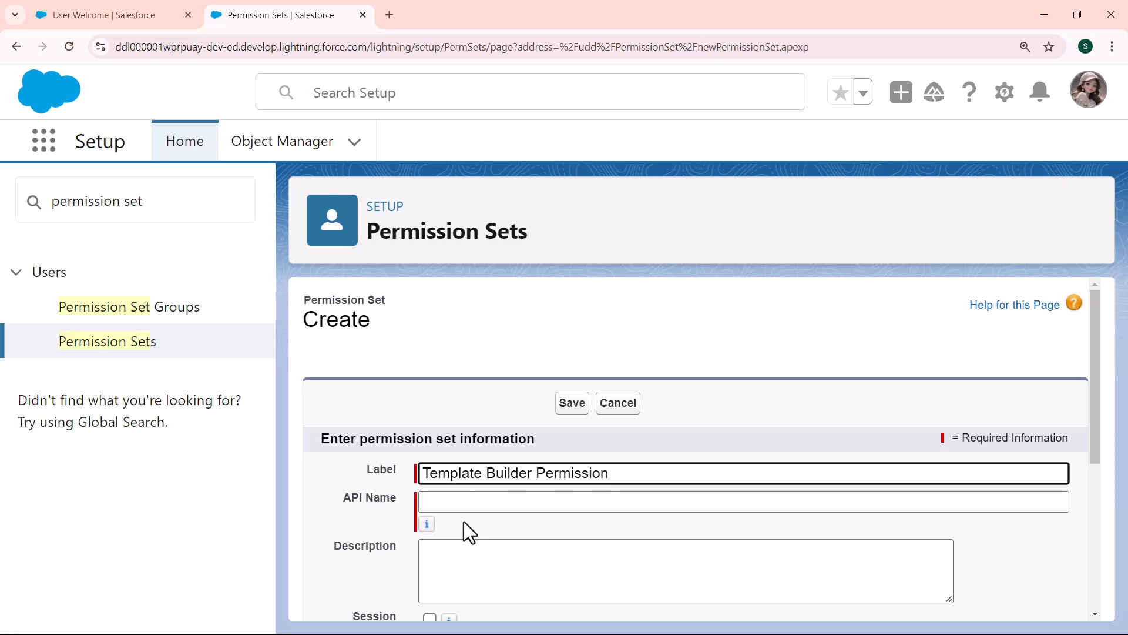
{"action": "left_click", "coordinate": [468, 503]}
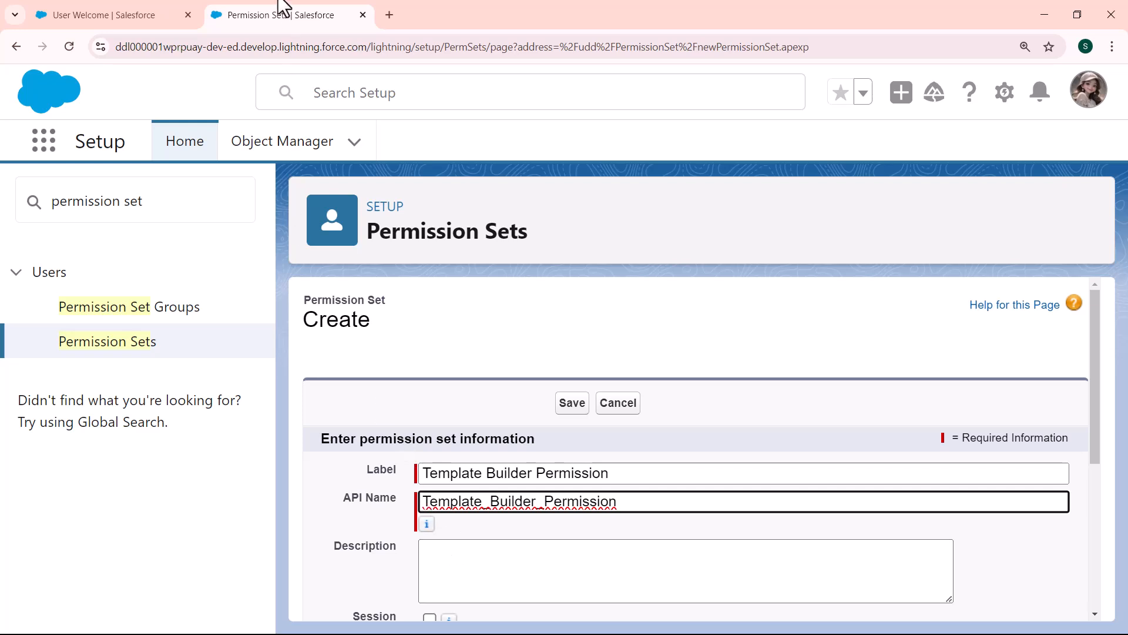
{"action": "left_click", "coordinate": [573, 404]}
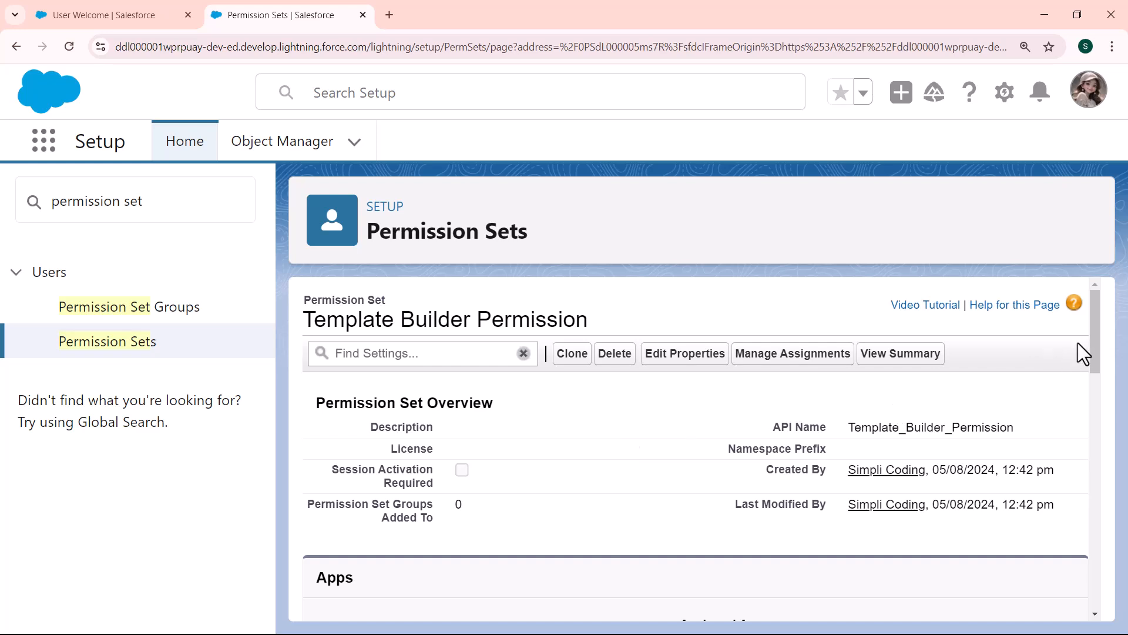
Edit the permission set's system permissions and enable "Access drag-and-drop content builder"
{"action": "left_click_drag", "start_coordinate": [1094, 336], "coordinate": [1118, 582]}
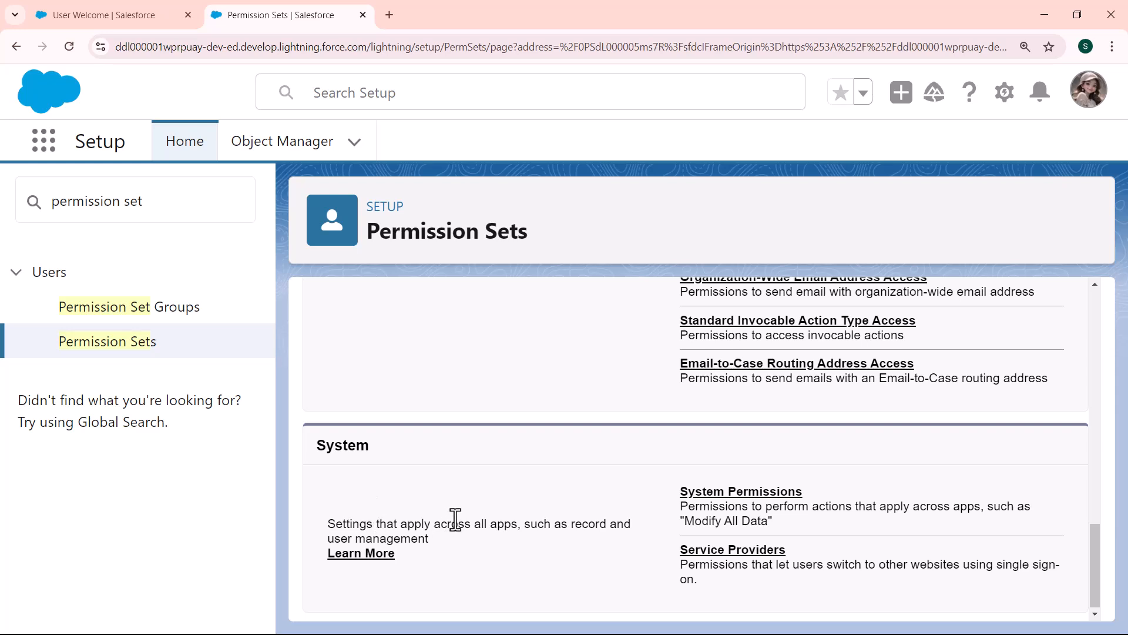
{"action": "left_click", "coordinate": [717, 490]}
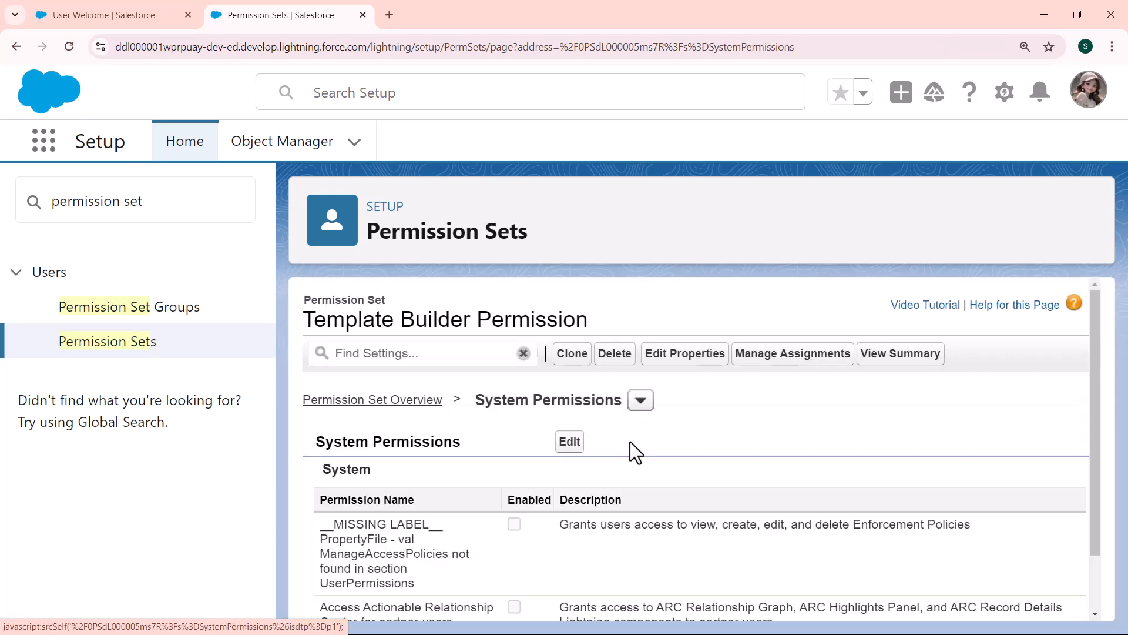
{"action": "left_click", "coordinate": [570, 442]}
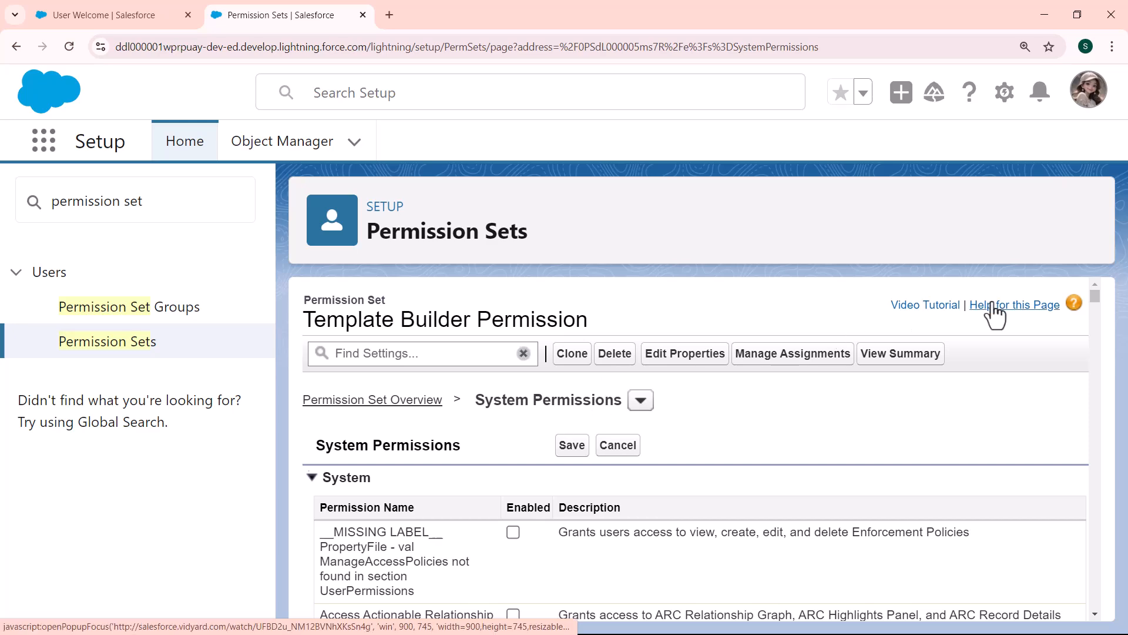
{"action": "left_click_drag", "start_coordinate": [1094, 294], "coordinate": [1092, 298]}
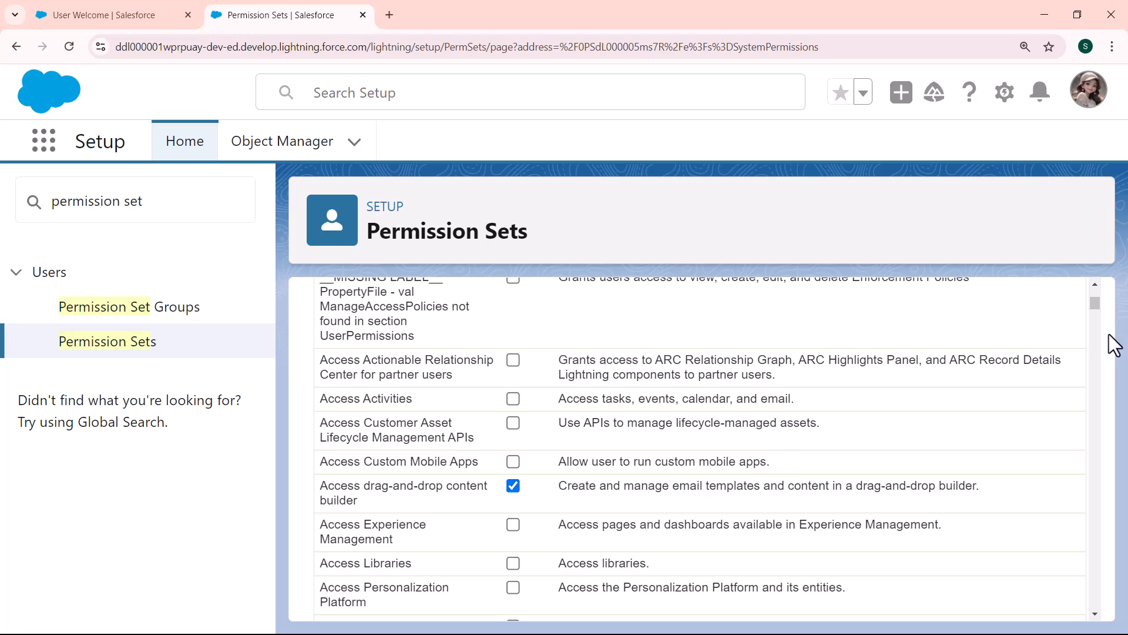
{"action": "left_click_drag", "start_coordinate": [1095, 305], "coordinate": [1095, 299]}
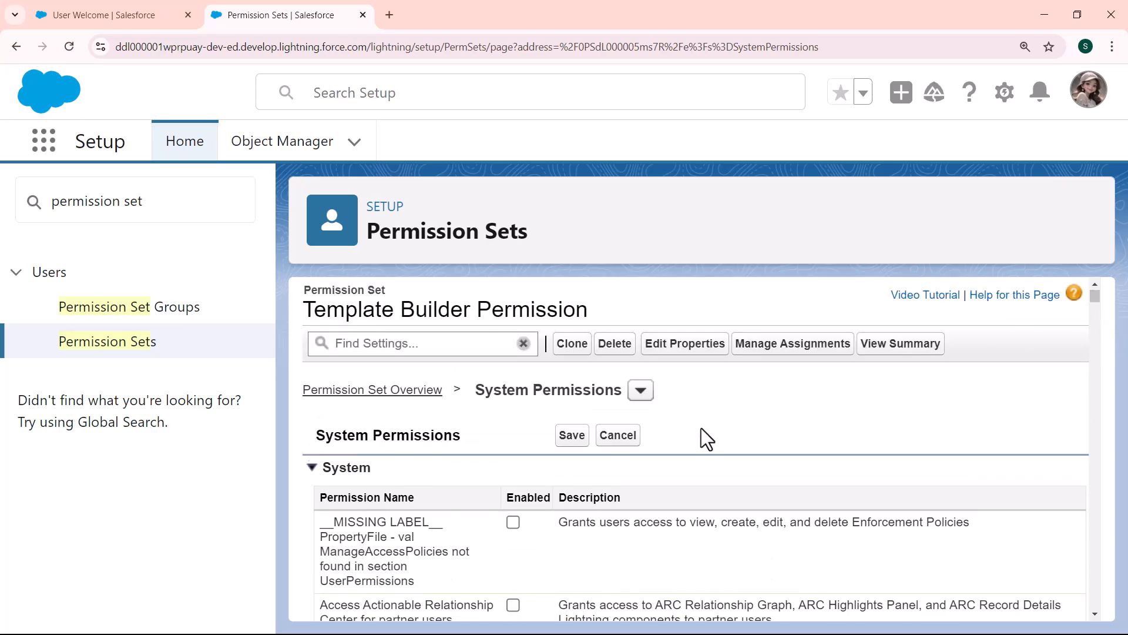
Save the edited system permissions and confirm the permission changes
{"action": "left_click", "coordinate": [572, 442]}
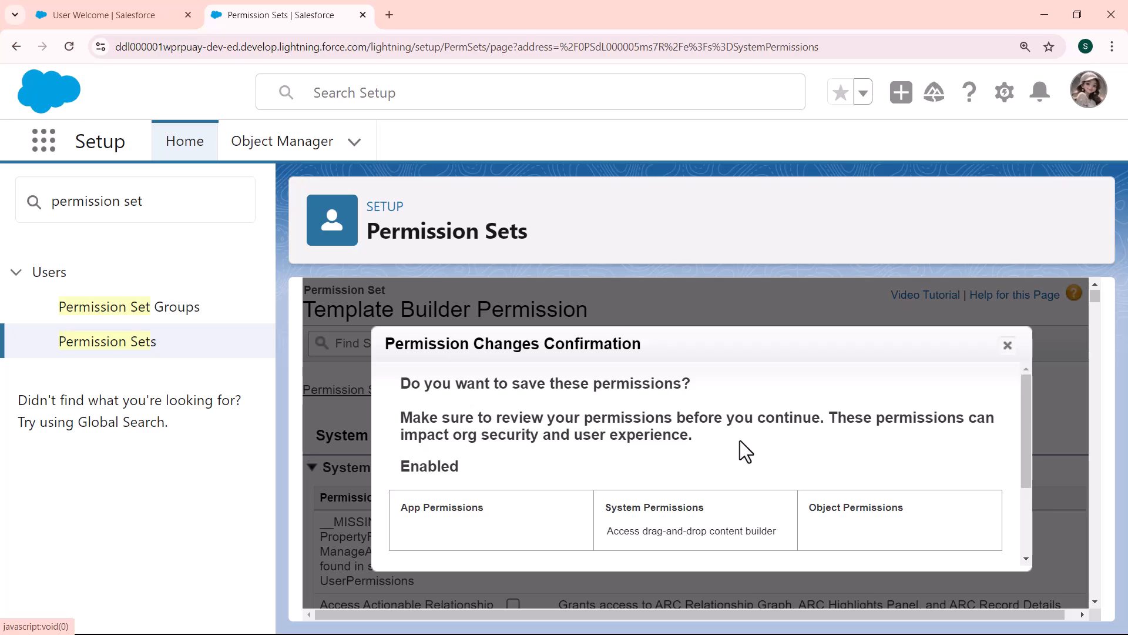
{"action": "key", "text": "ctrl+minus"}
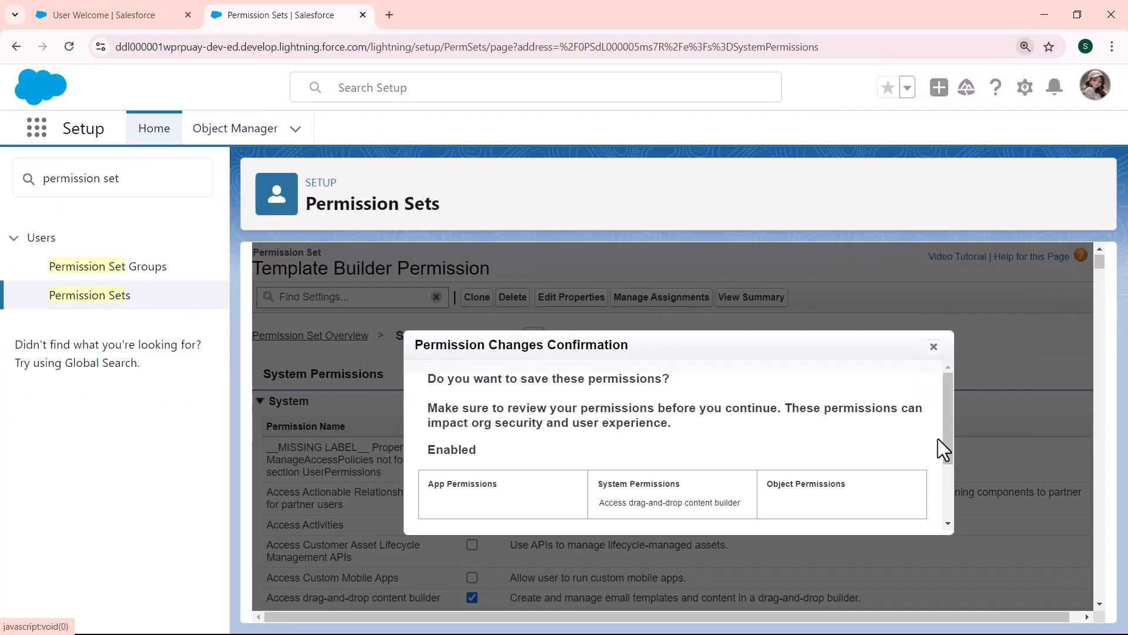
{"action": "left_click_drag", "start_coordinate": [944, 431], "coordinate": [947, 524]}
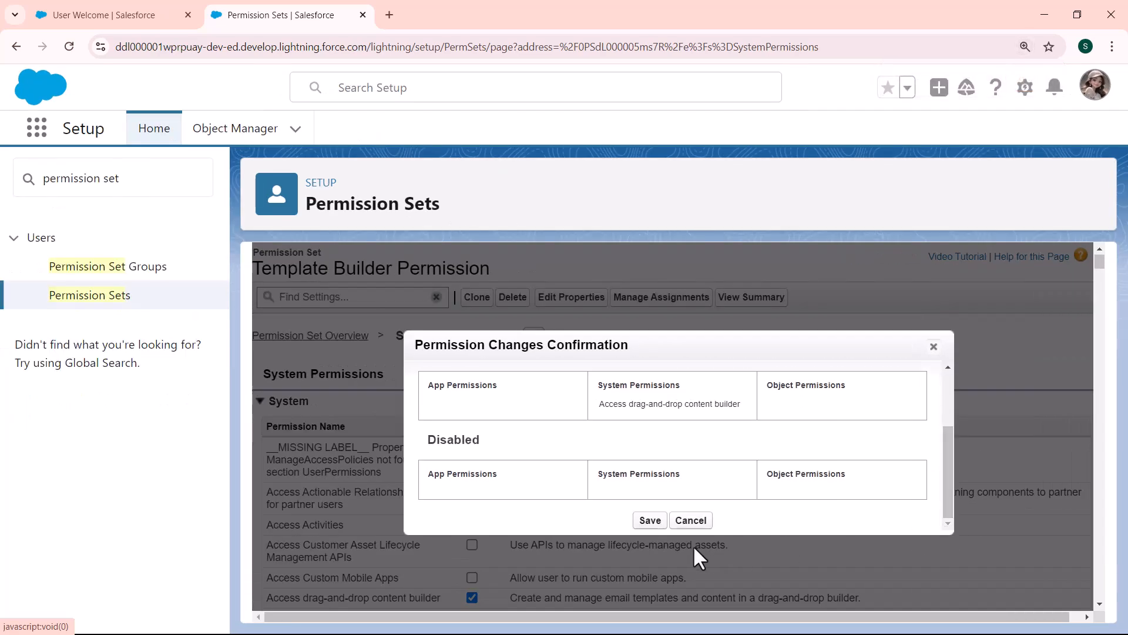
{"action": "key", "text": "ctrl+plus"}
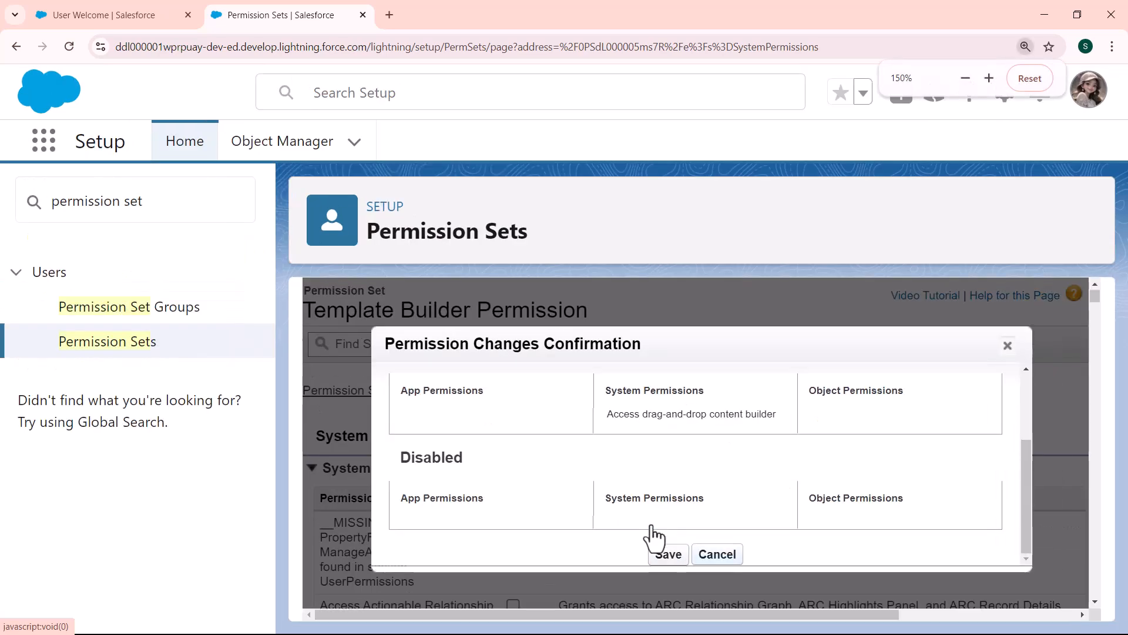
{"action": "left_click", "coordinate": [669, 554]}
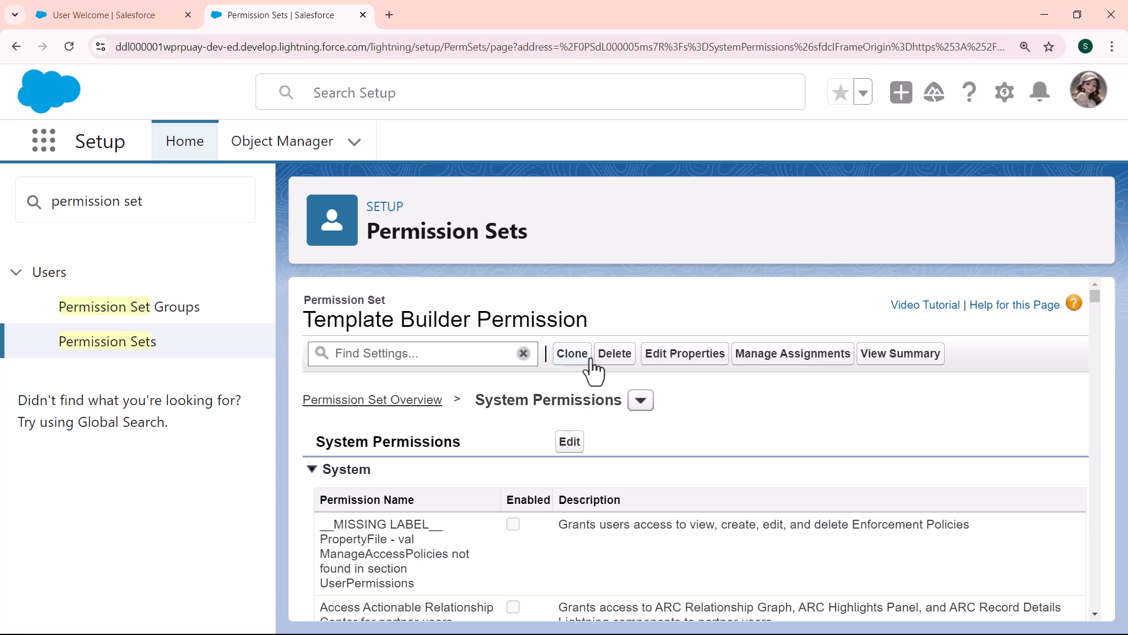
Assign the Template Builder Permission set to the System Administrator user with the CEO role
{"action": "left_click", "coordinate": [791, 353]}
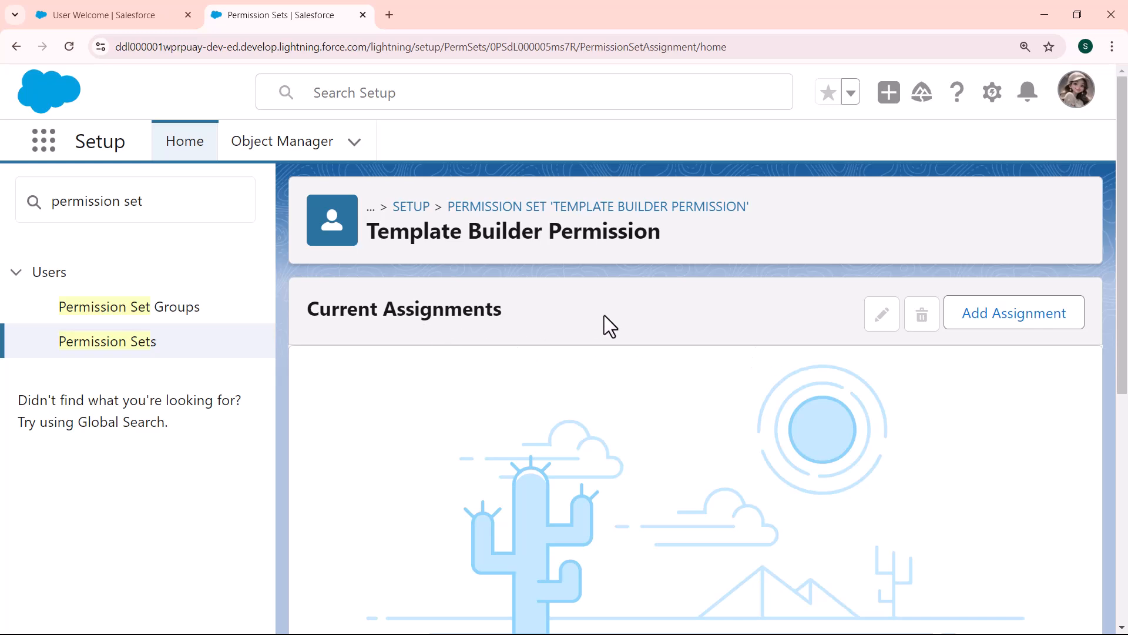
{"action": "left_click", "coordinate": [983, 333]}
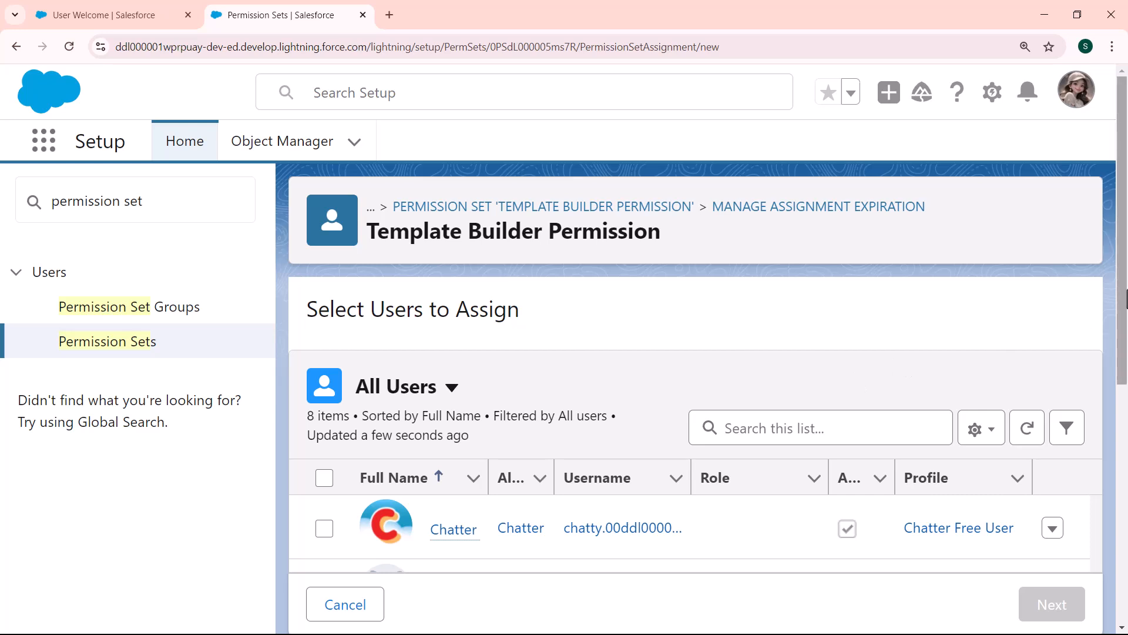
{"action": "left_click_drag", "start_coordinate": [1124, 301], "coordinate": [1124, 536]}
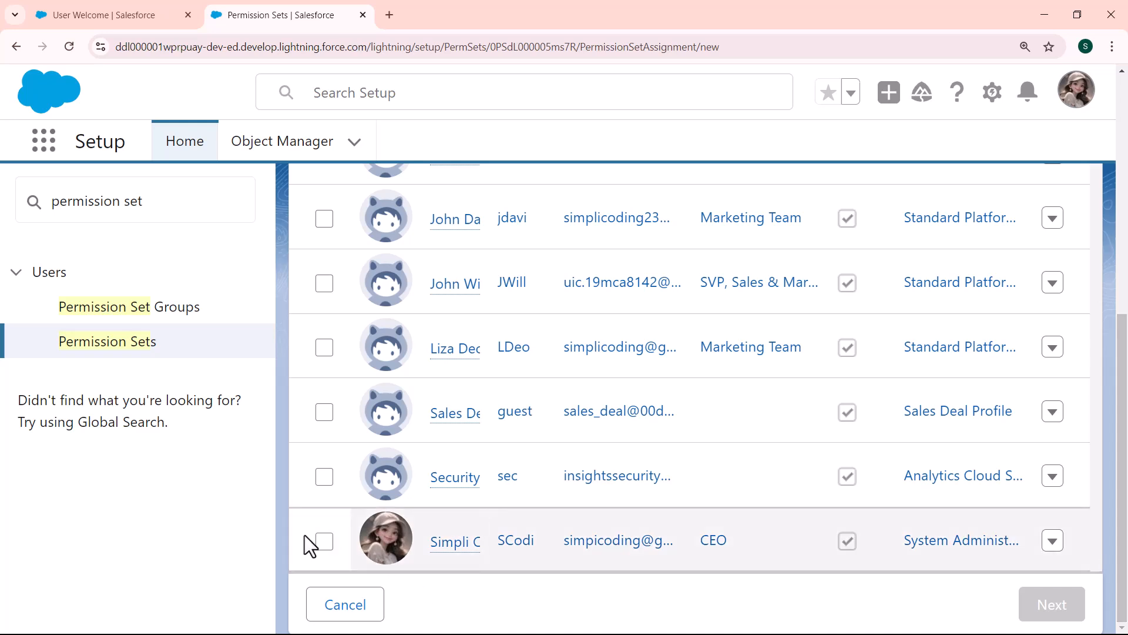
{"action": "left_click", "coordinate": [325, 541]}
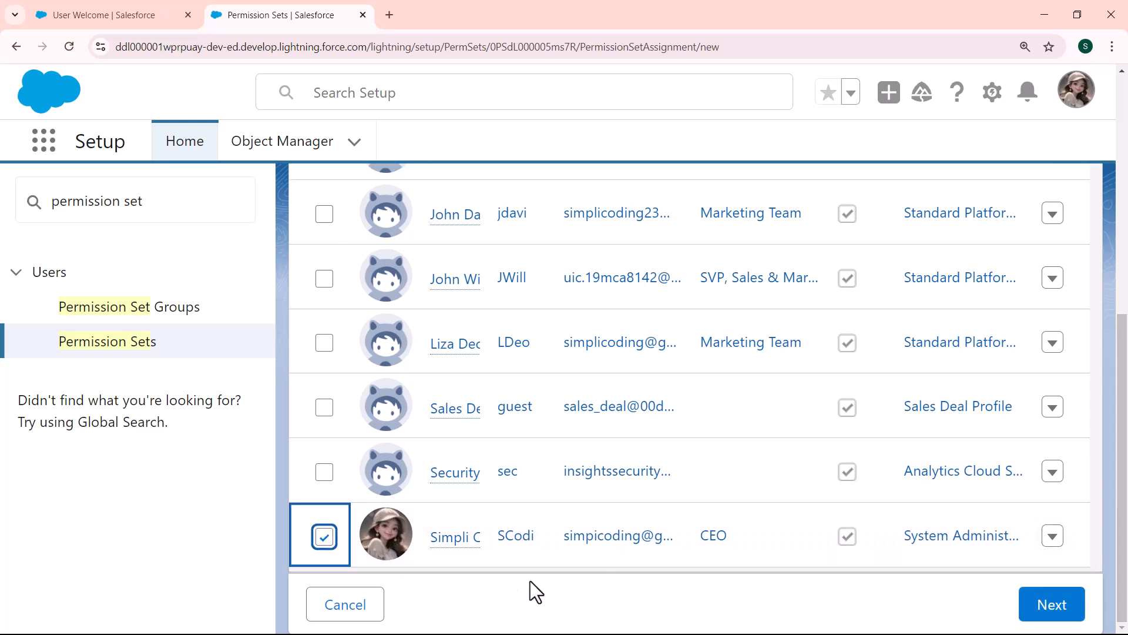
{"action": "left_click", "coordinate": [1053, 612]}
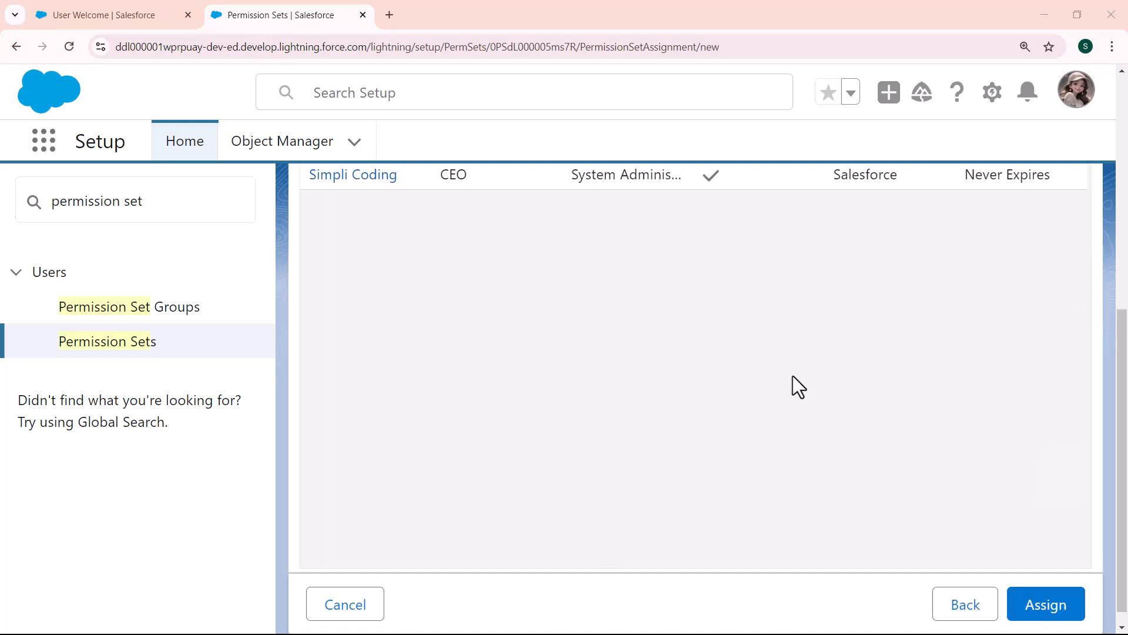
{"action": "left_click", "coordinate": [1045, 616]}
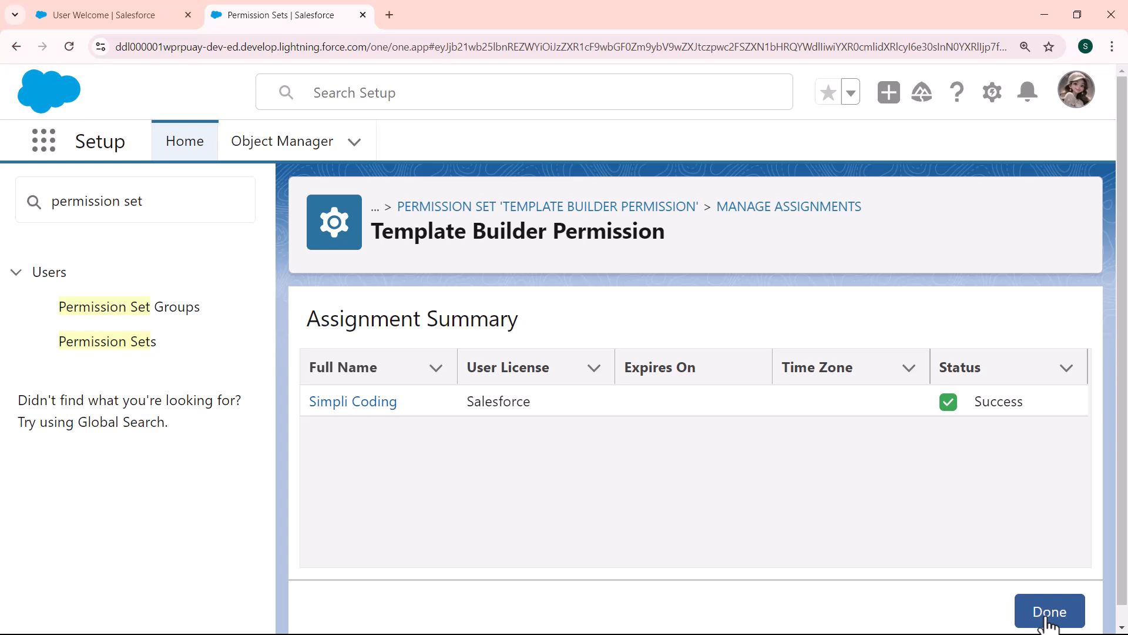
{"action": "left_click", "coordinate": [1049, 614]}
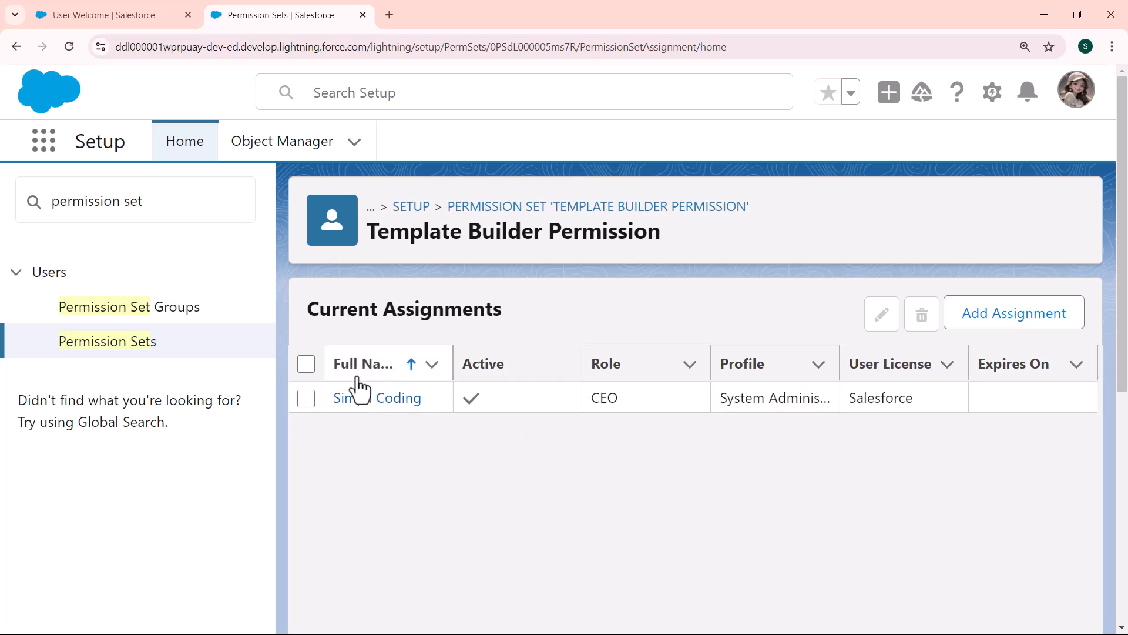
Return to the User Welcome template, reload it, open it in the Email Template Builder and dismiss the welcome message
{"action": "left_click", "coordinate": [111, 16]}
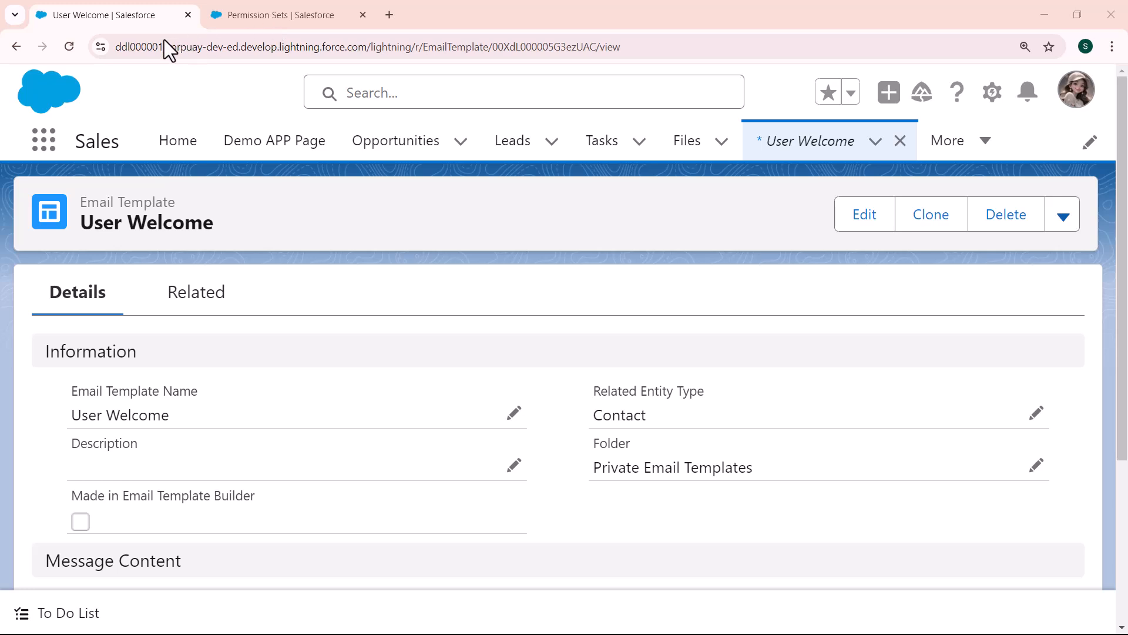
{"action": "left_click", "coordinate": [73, 54]}
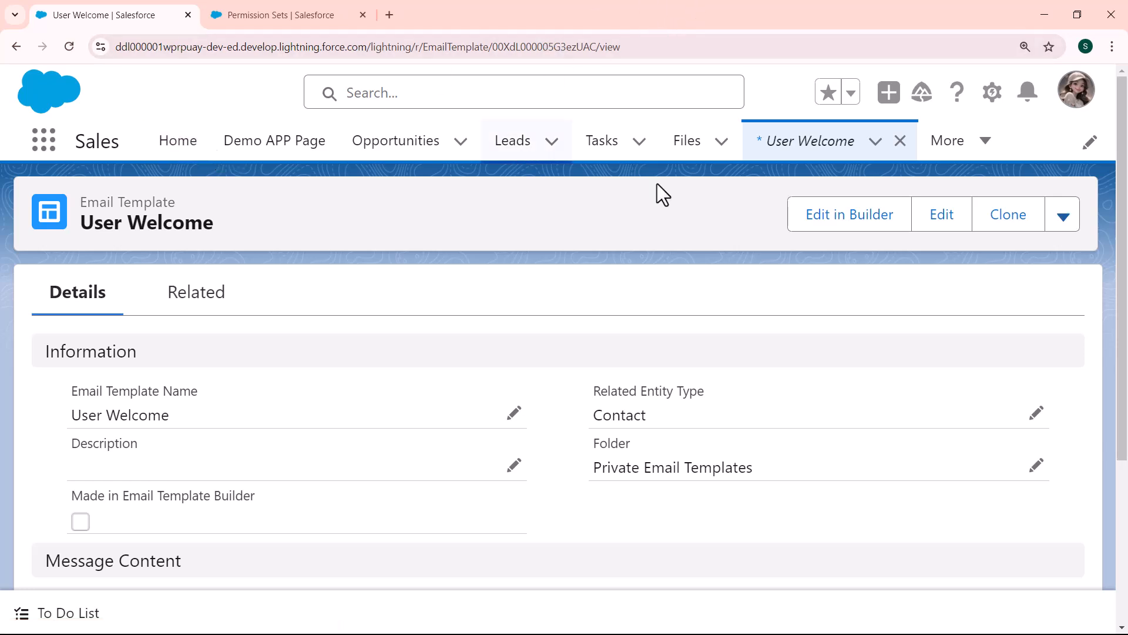
{"action": "left_click", "coordinate": [841, 228]}
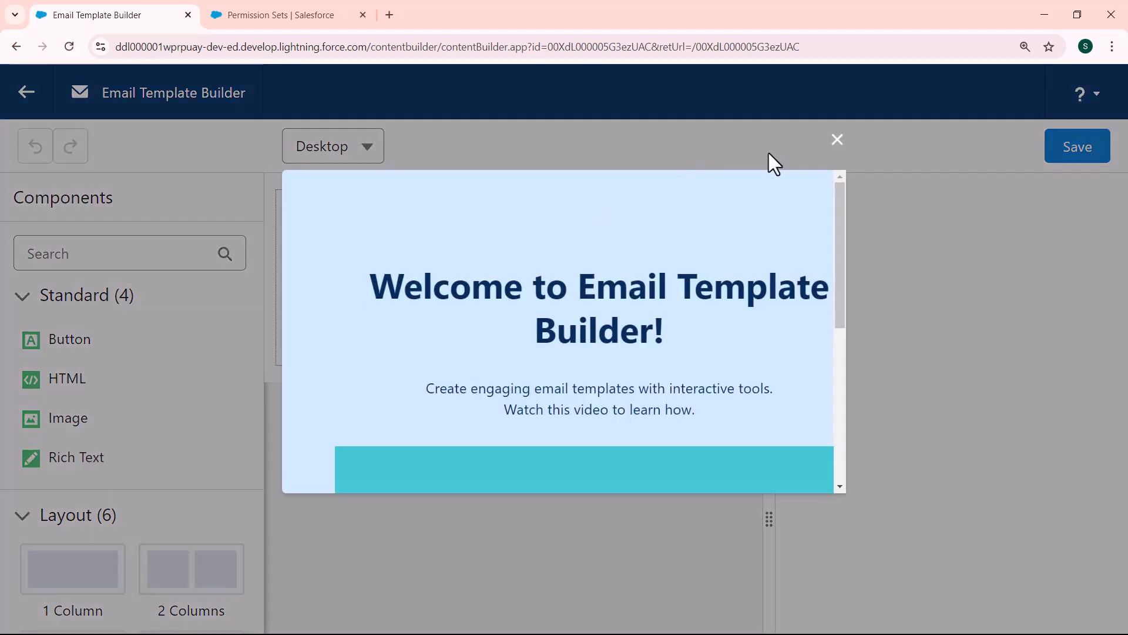
{"action": "left_click", "coordinate": [837, 140]}
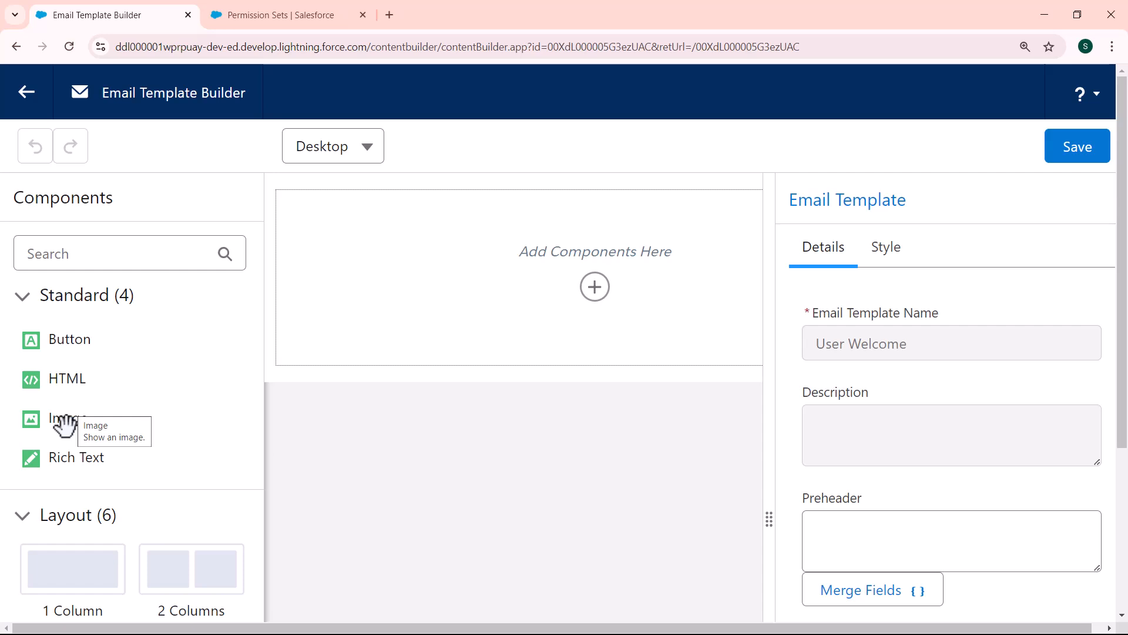
Add an Image component to the empty template canvas and insert the SimpliCoding png from the owned files
{"action": "left_click_drag", "start_coordinate": [64, 425], "coordinate": [485, 223]}
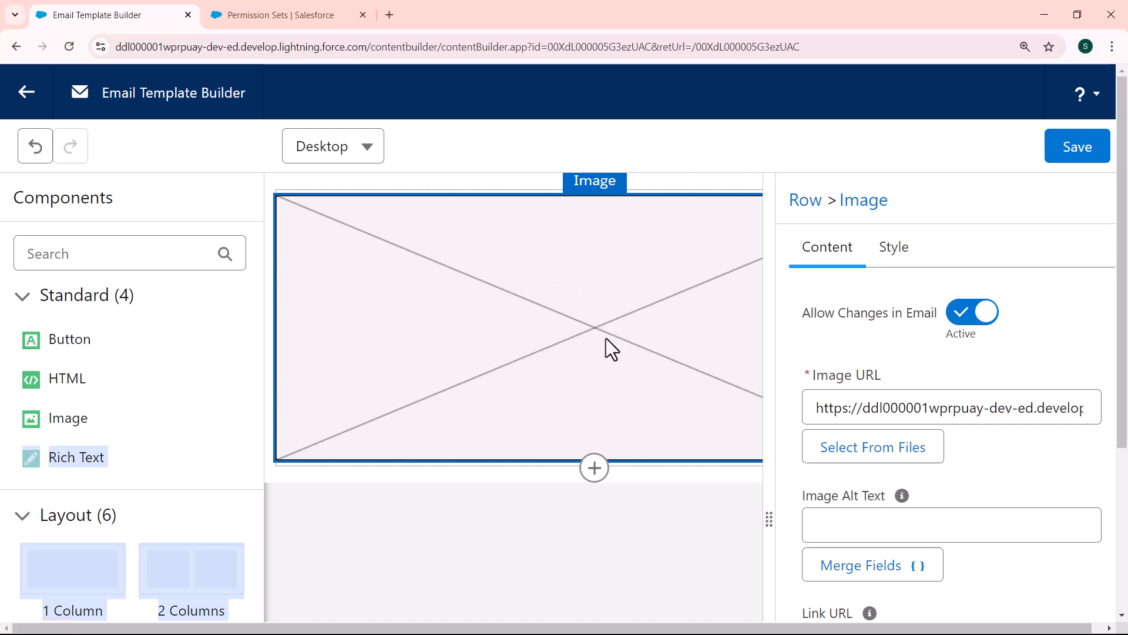
{"action": "left_click", "coordinate": [674, 510]}
{"action": "key", "text": "ctrl+minus"}
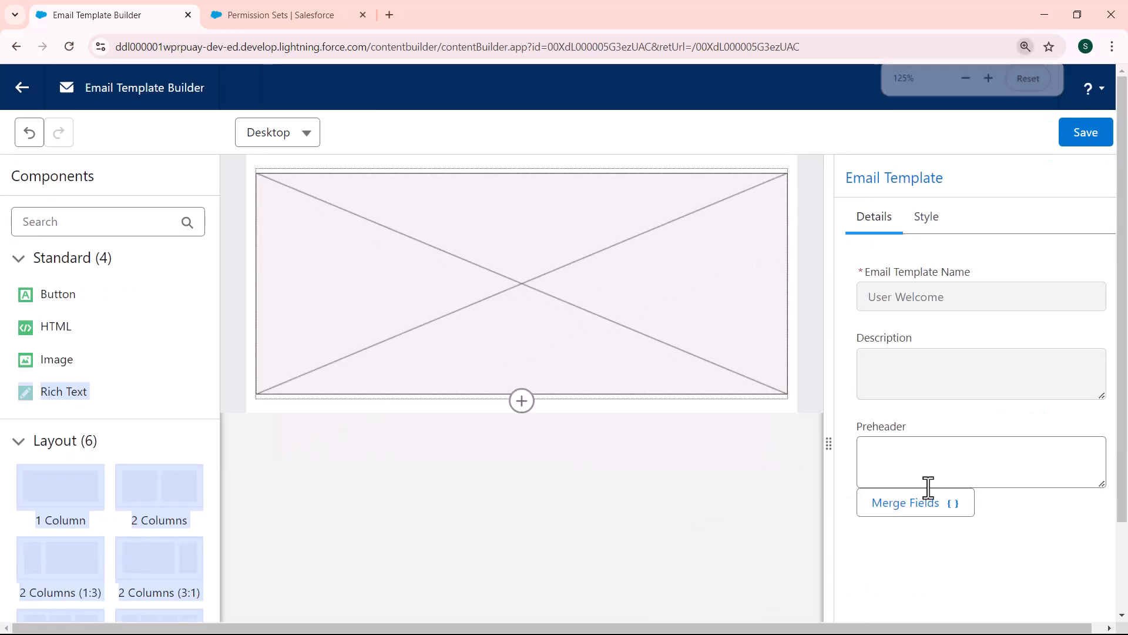
{"action": "left_click", "coordinate": [728, 364]}
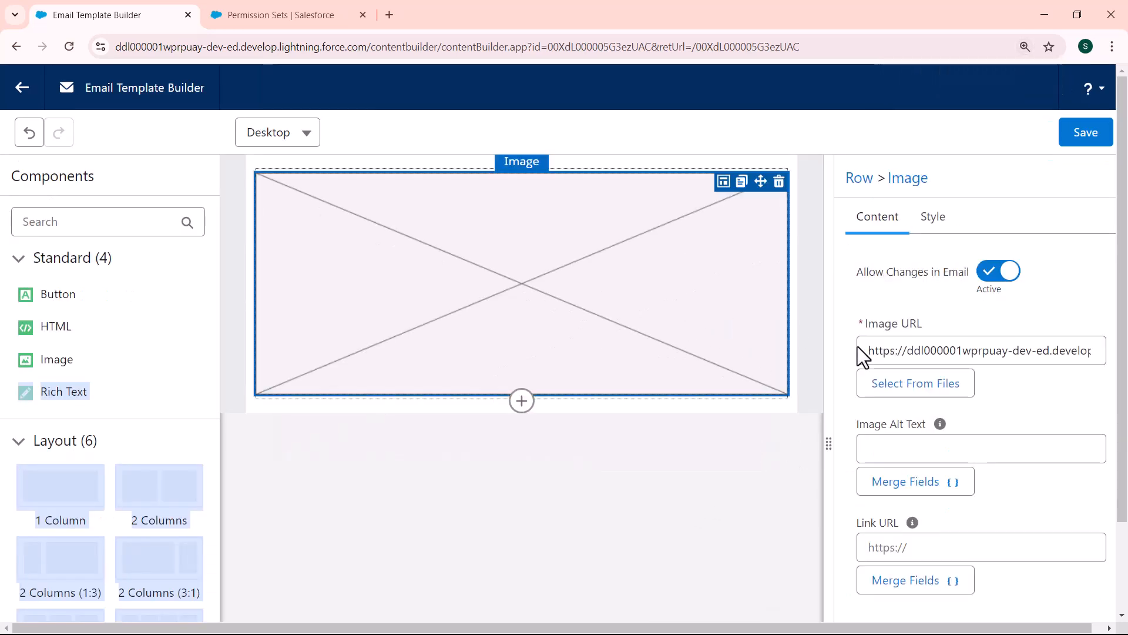
{"action": "left_click", "coordinate": [926, 393]}
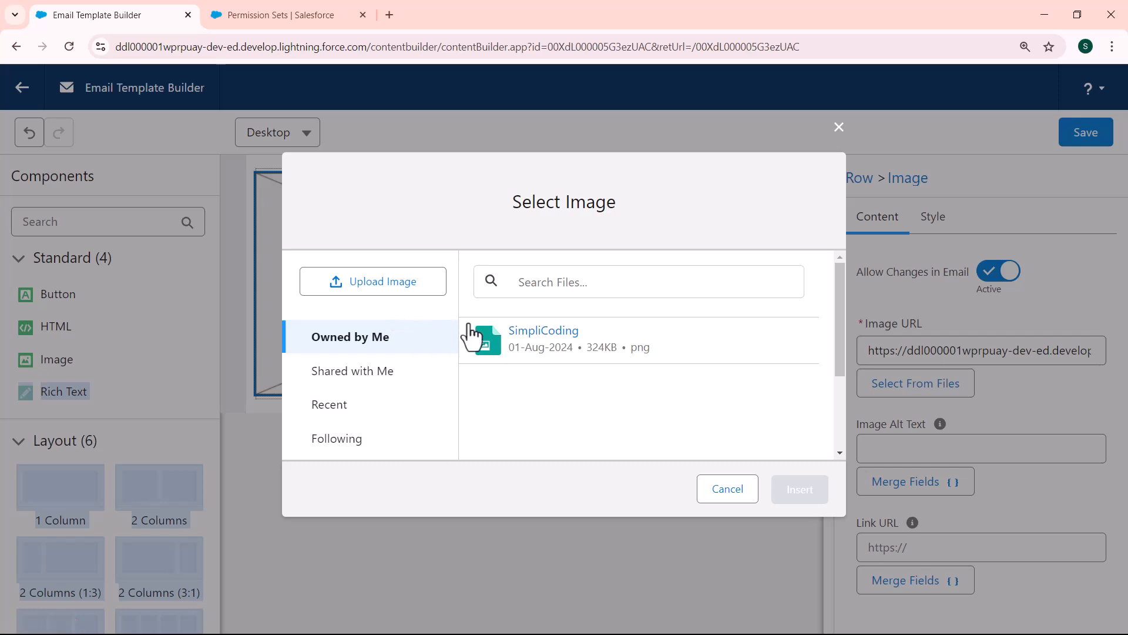
{"action": "left_click", "coordinate": [547, 348]}
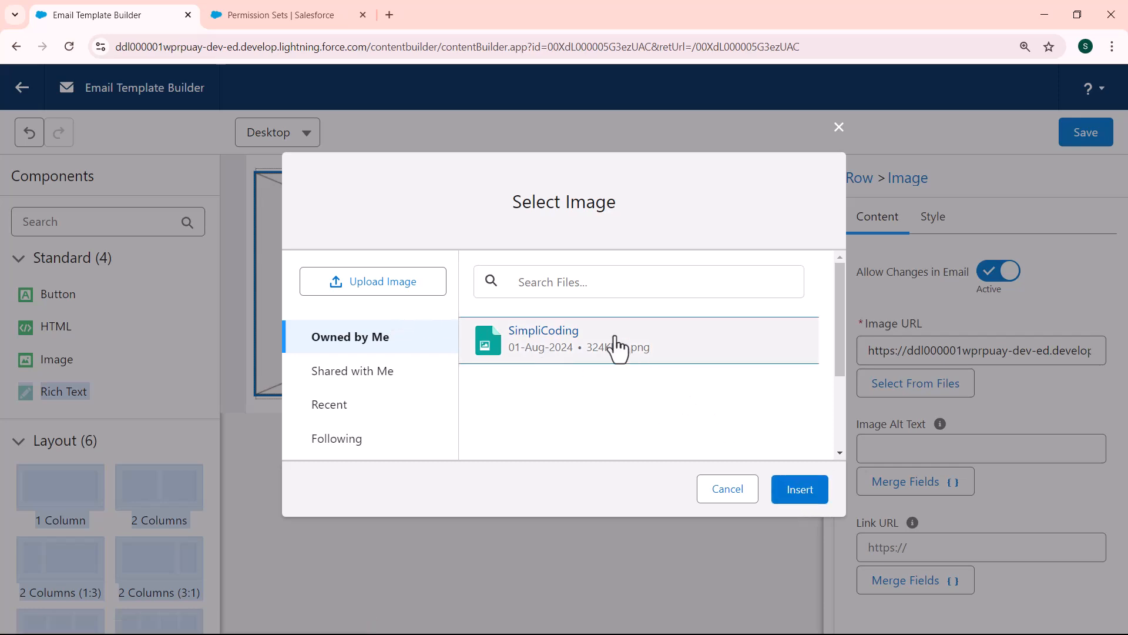
{"action": "left_click", "coordinate": [794, 487]}
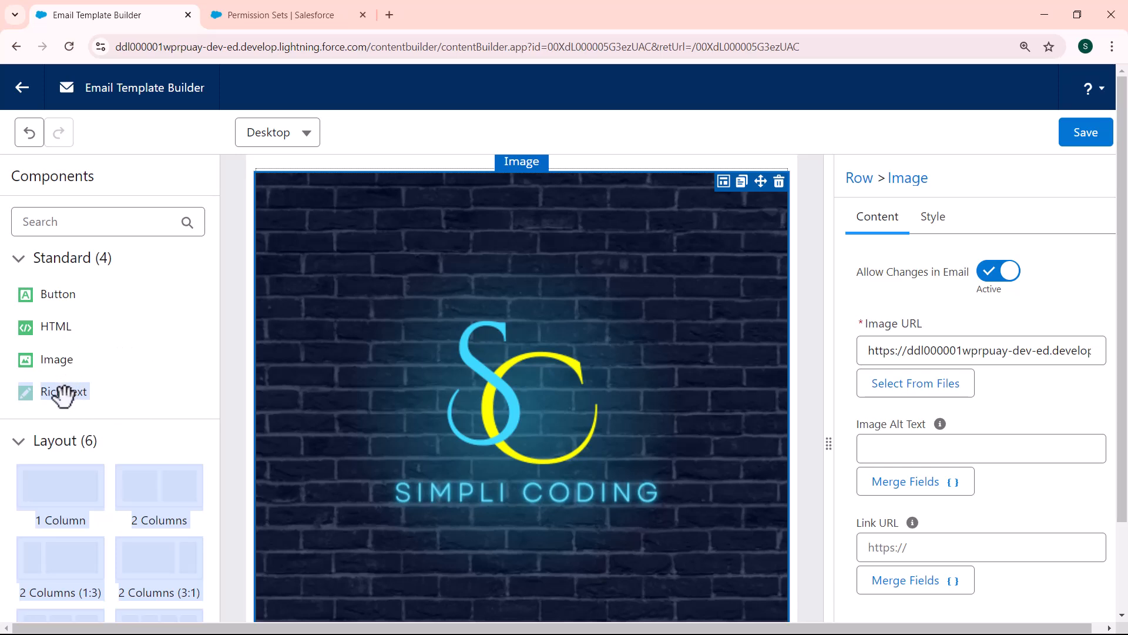
Add a Rich Text component below the image and replace its placeholder text with "Welcome User"
{"action": "left_click_drag", "start_coordinate": [63, 396], "coordinate": [316, 560]}
{"action": "left_click_drag", "start_coordinate": [444, 587], "coordinate": [470, 615]}
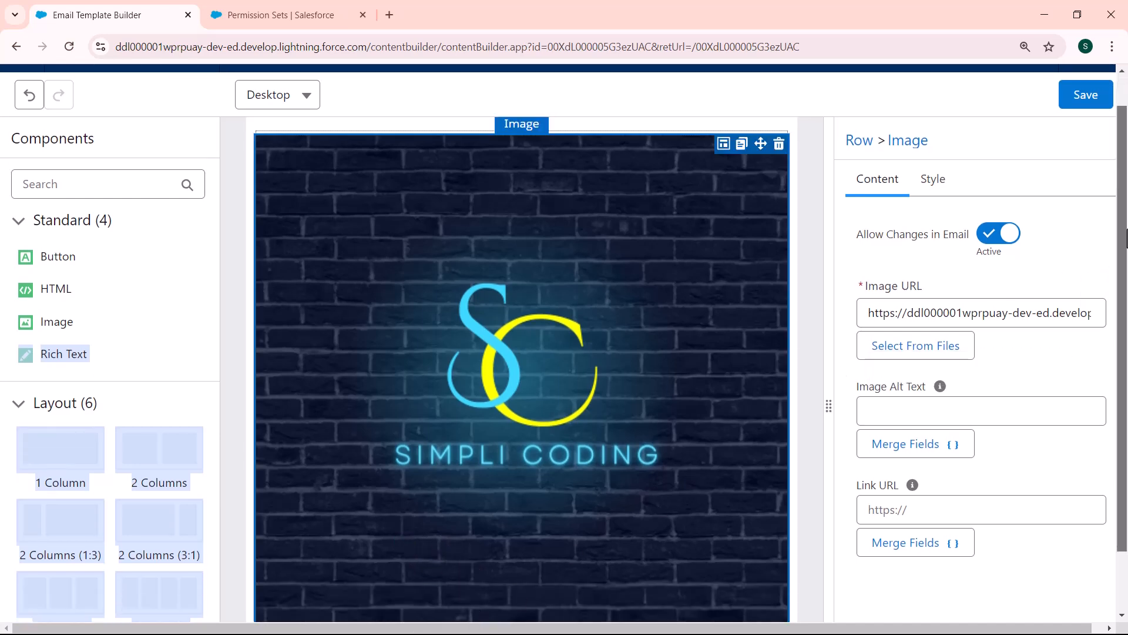
{"action": "scroll", "coordinate": [376, 282], "scroll_direction": "down", "scroll_amount": 1}
{"action": "left_click_drag", "start_coordinate": [56, 280], "coordinate": [519, 617]}
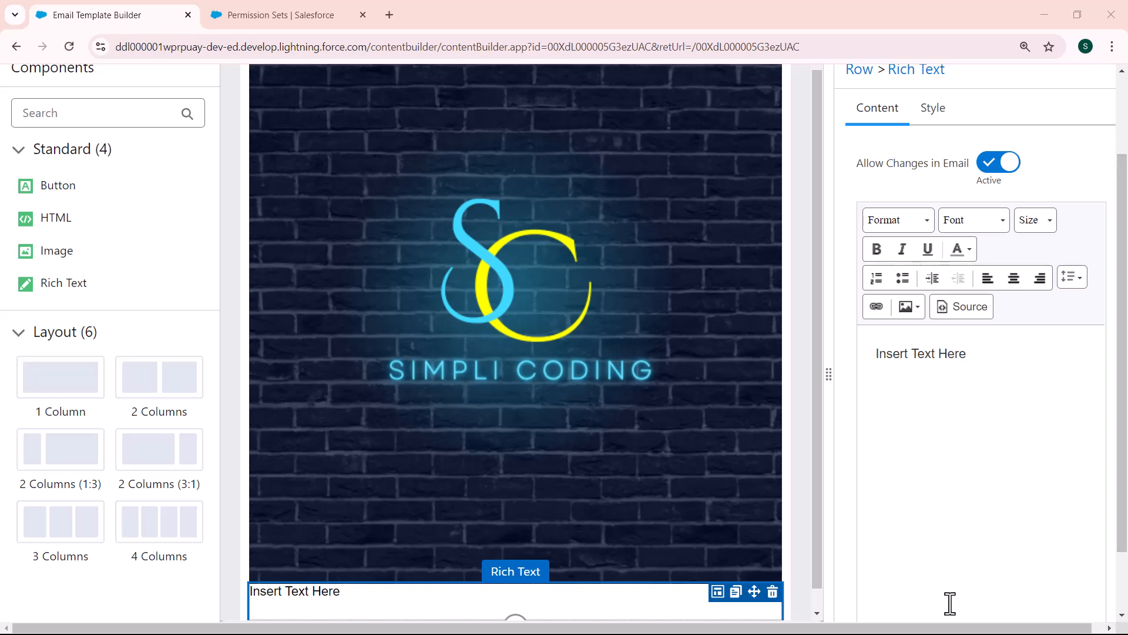
{"action": "left_click", "coordinate": [907, 363]}
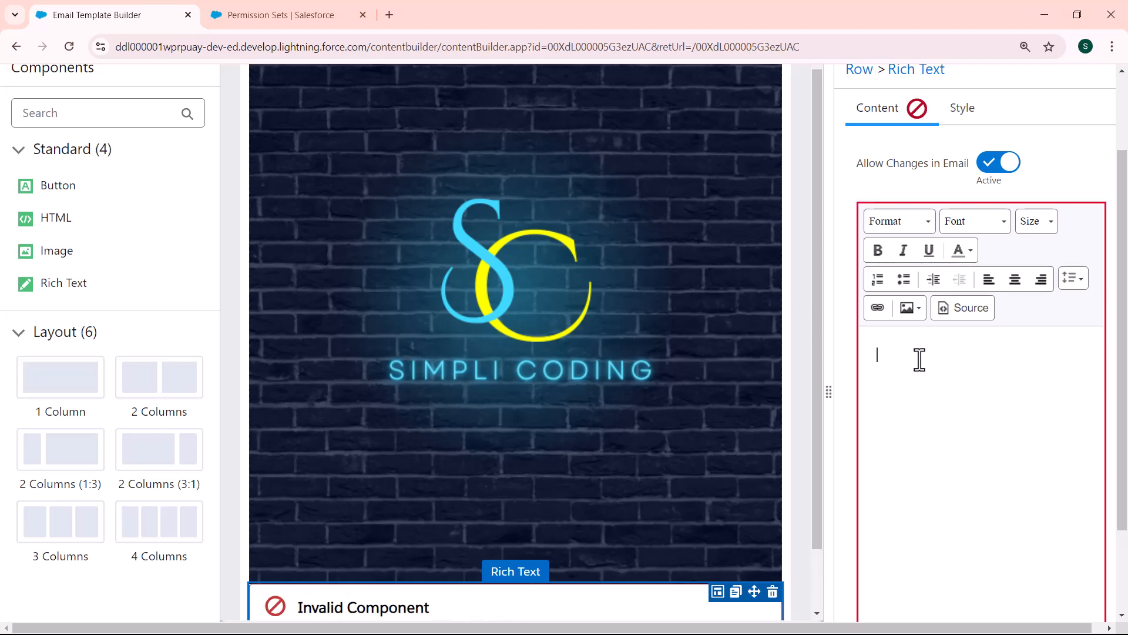
{"action": "type", "text": "Welcome User"}
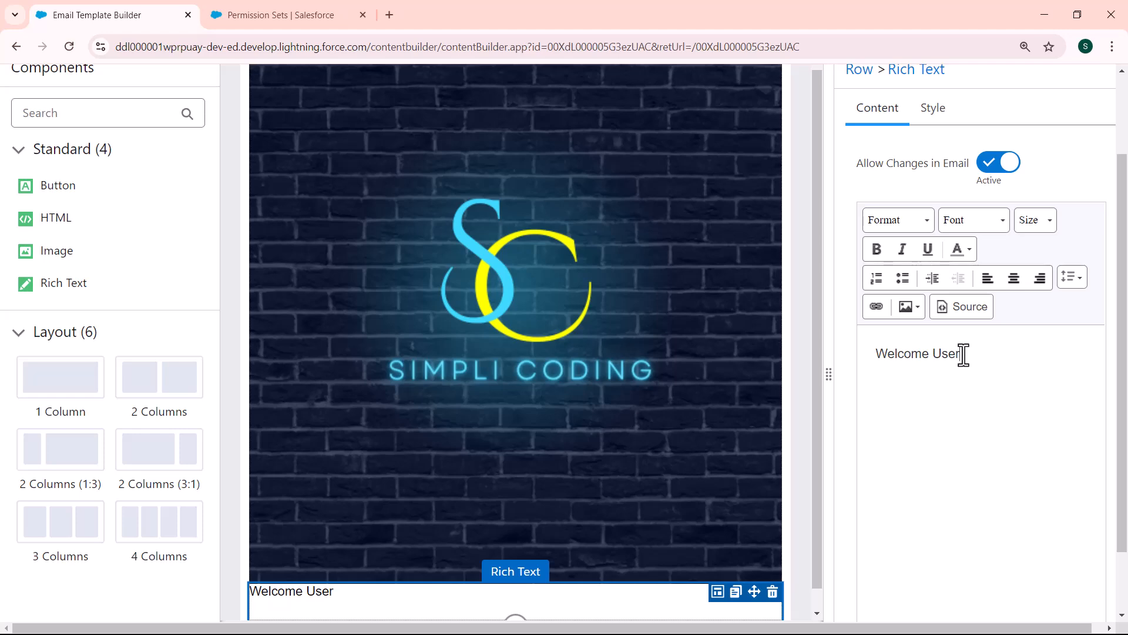
Insert the recipient's Contact Description merge field after "Welcome User" in the rich text
{"action": "left_click_drag", "start_coordinate": [1120, 466], "coordinate": [1125, 568]}
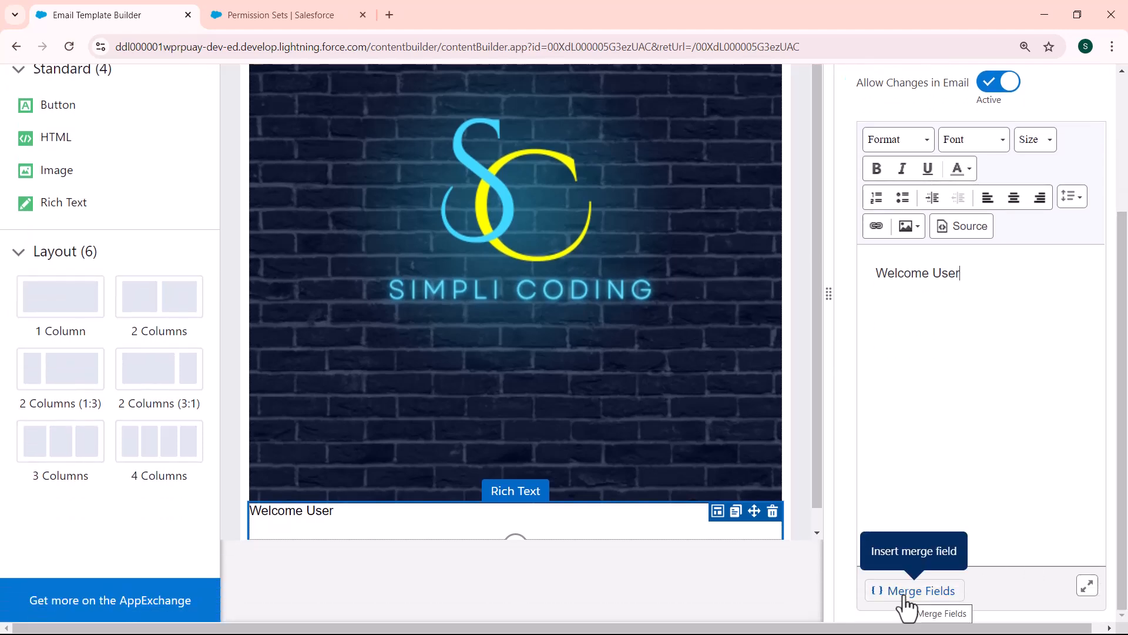
{"action": "left_click", "coordinate": [887, 590]}
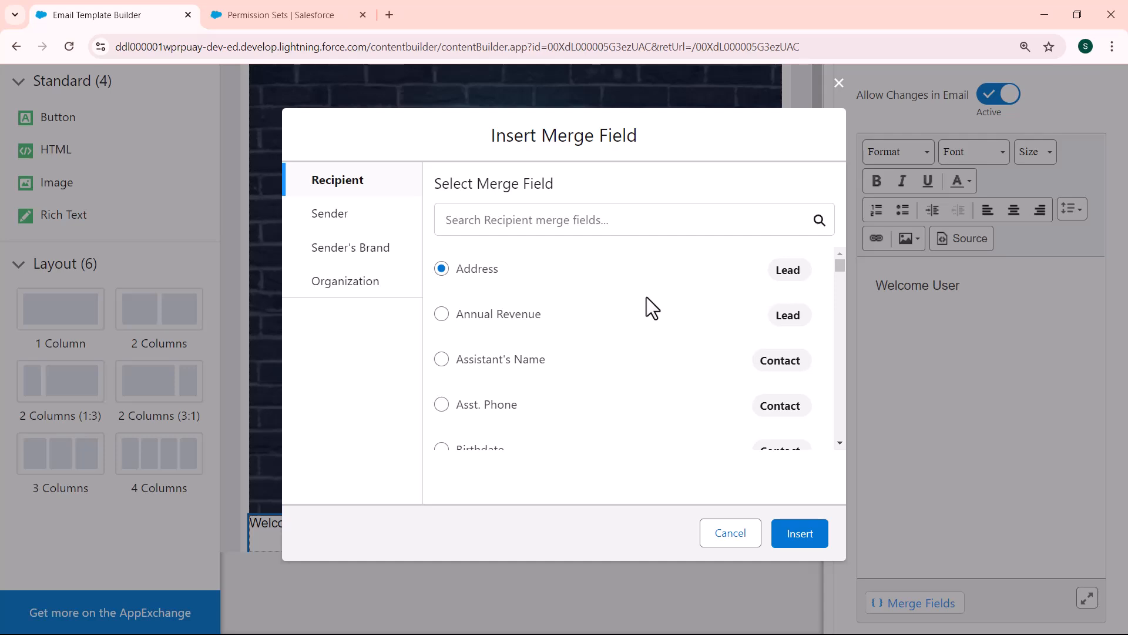
{"action": "left_click", "coordinate": [586, 226]}
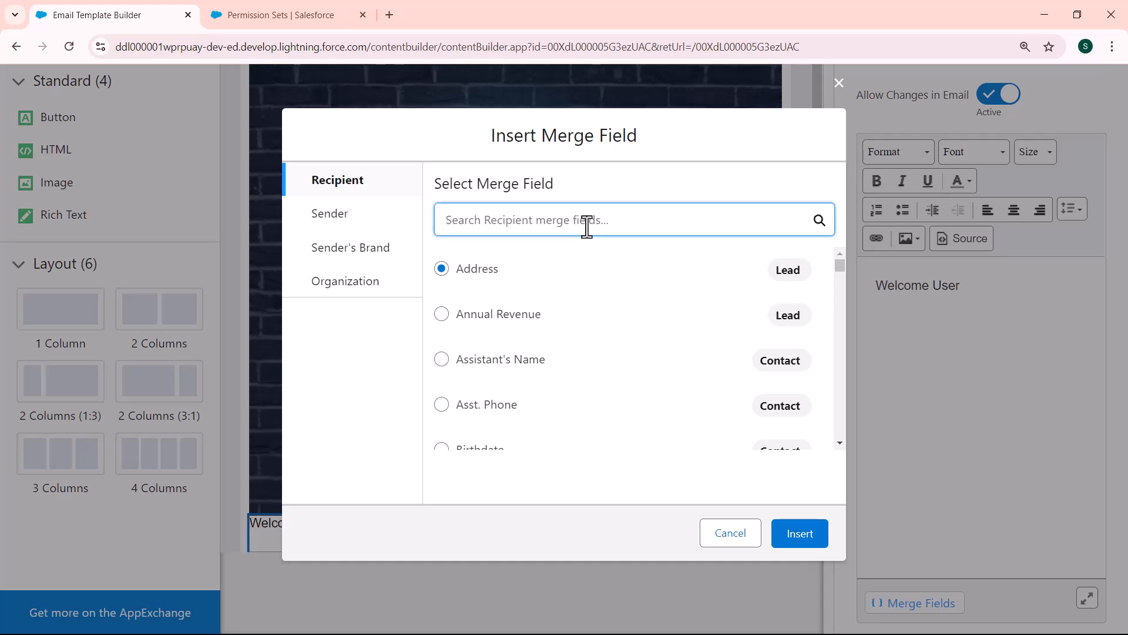
{"action": "type", "text": "contact"}
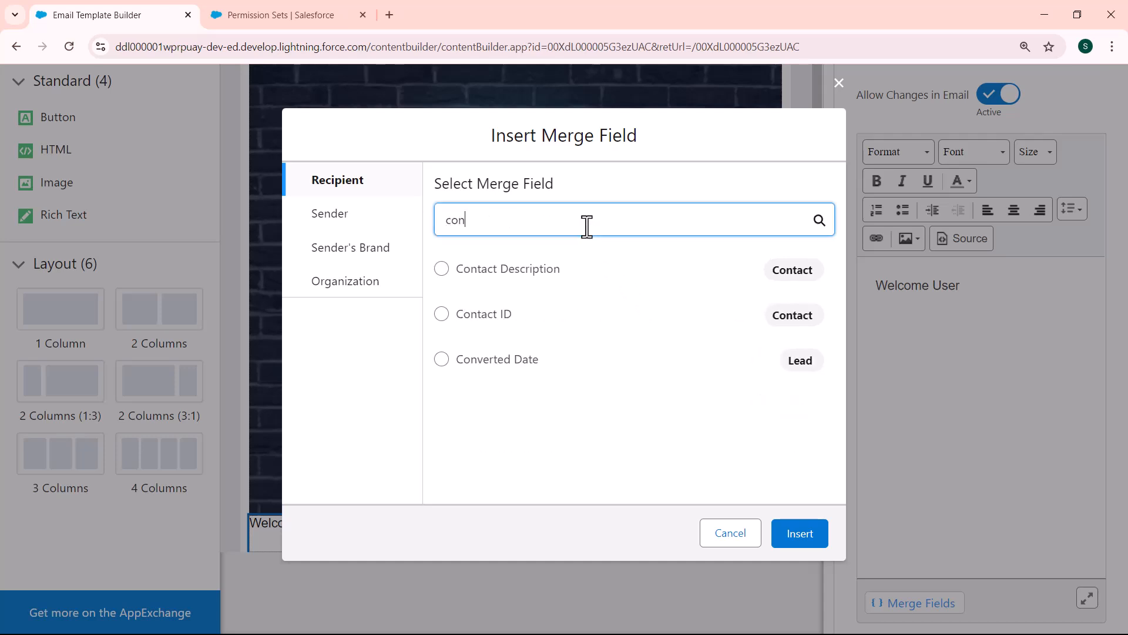
{"action": "left_click", "coordinate": [442, 269]}
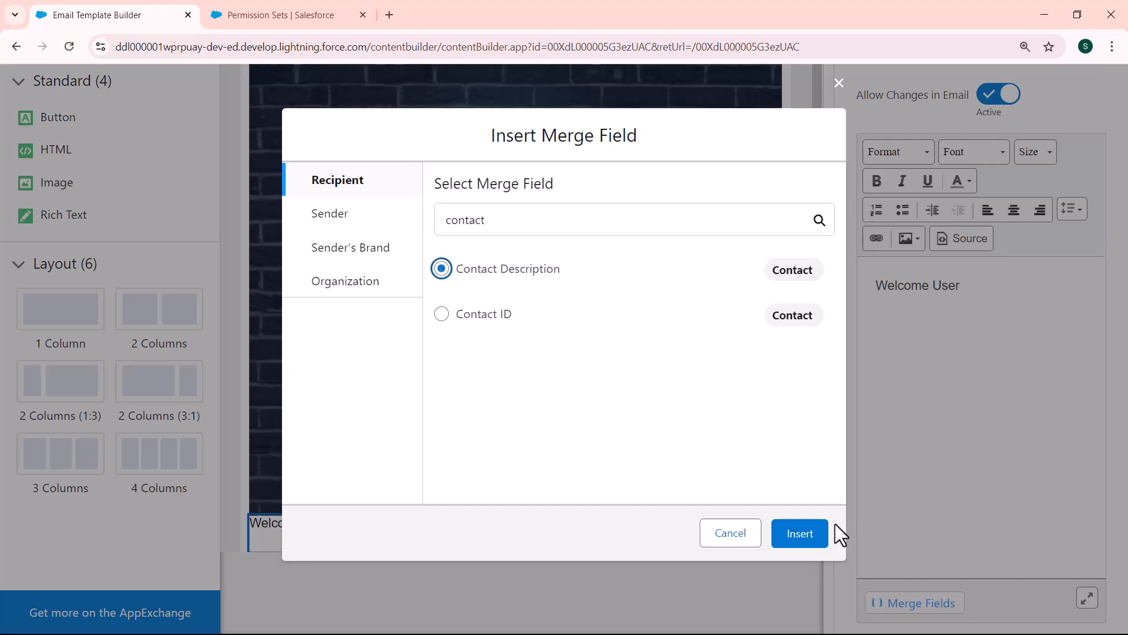
{"action": "left_click", "coordinate": [805, 534]}
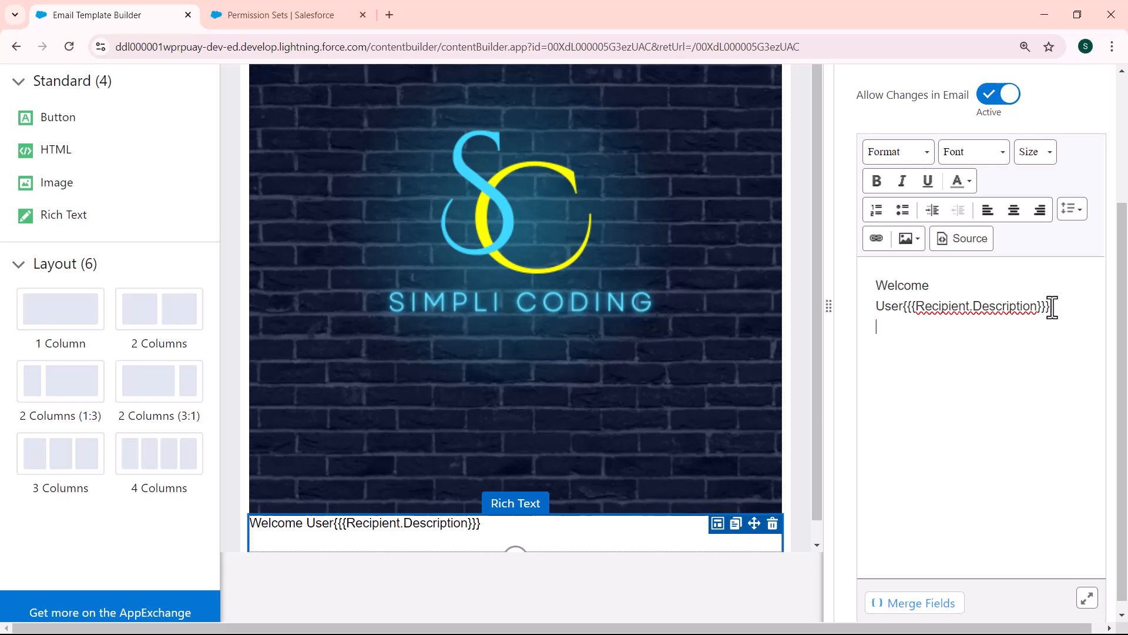
Insert the recipient's Contact ID merge field on a new line below the description field
{"action": "left_click", "coordinate": [914, 611]}
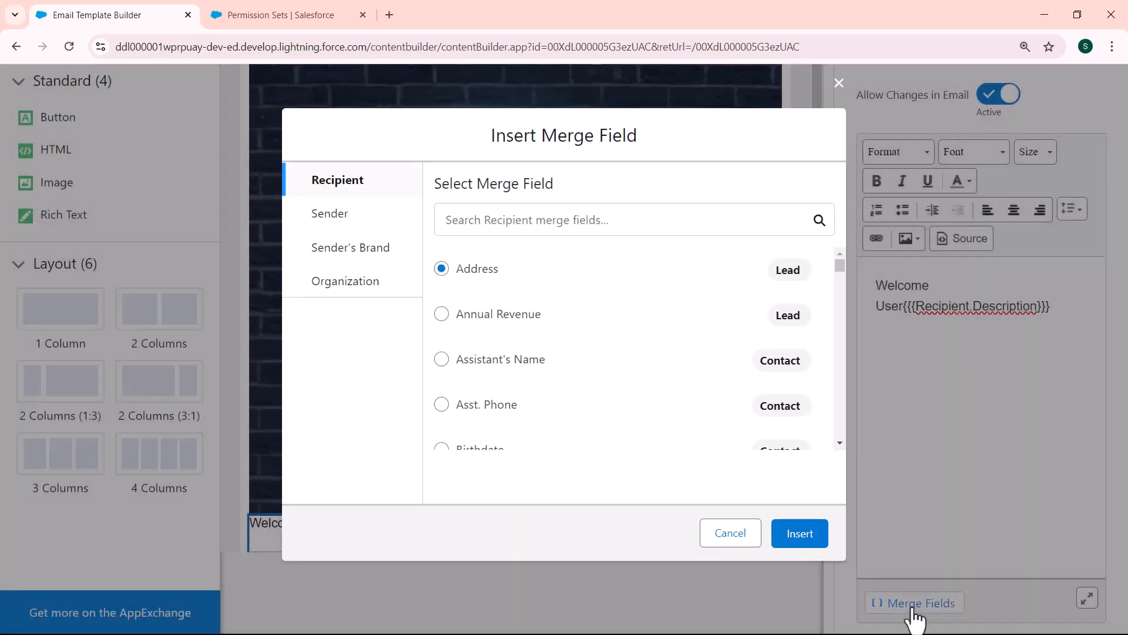
{"action": "left_click", "coordinate": [652, 227]}
{"action": "type", "text": "contact"}
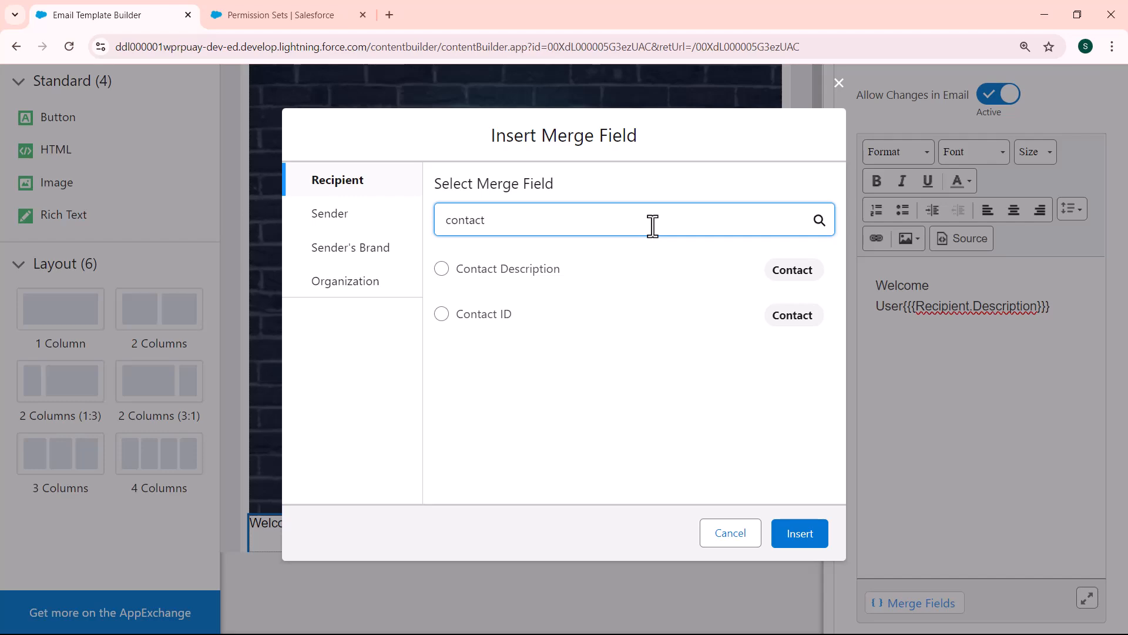
{"action": "left_click", "coordinate": [442, 314]}
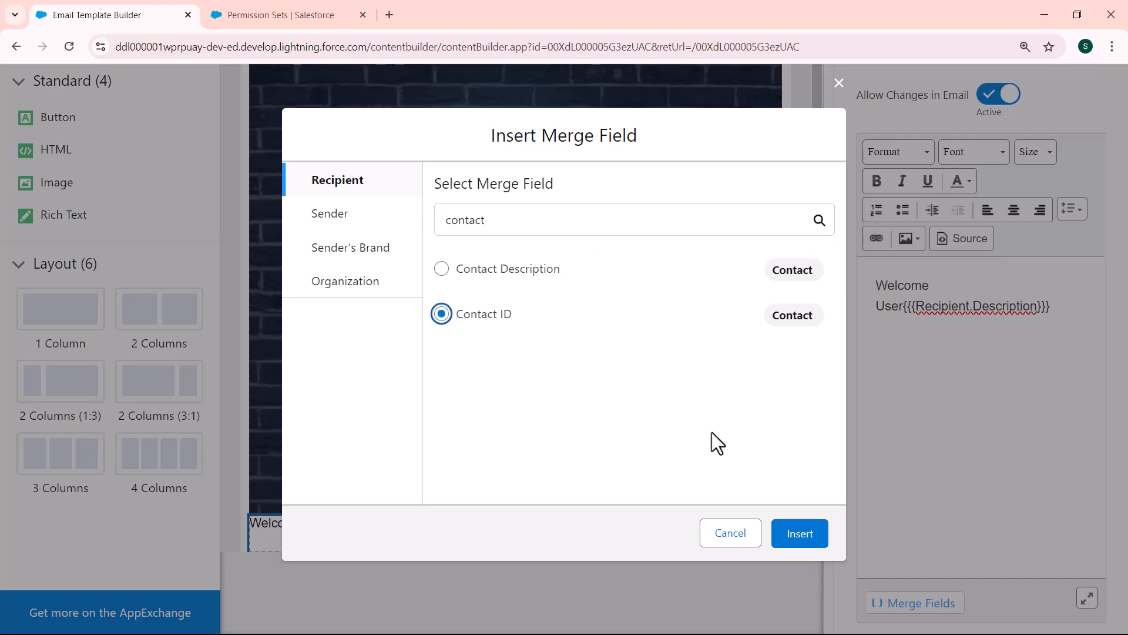
{"action": "left_click", "coordinate": [800, 533]}
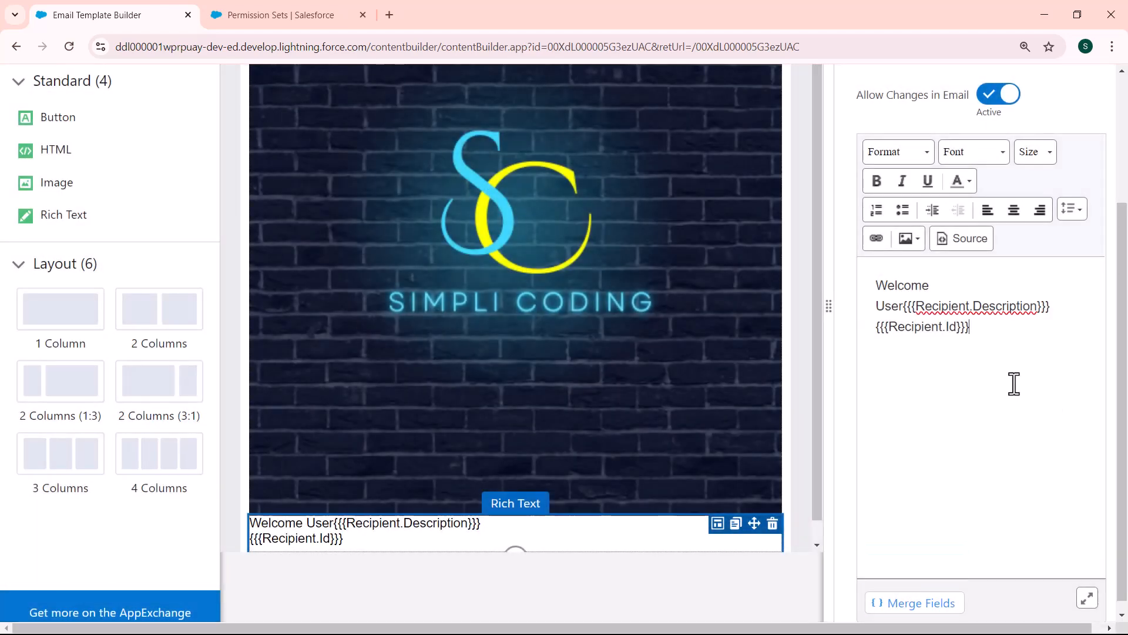
Make the {{{Recipient.Id}}} merge field bold in the rich text
{"action": "left_click_drag", "start_coordinate": [980, 326], "coordinate": [850, 339]}
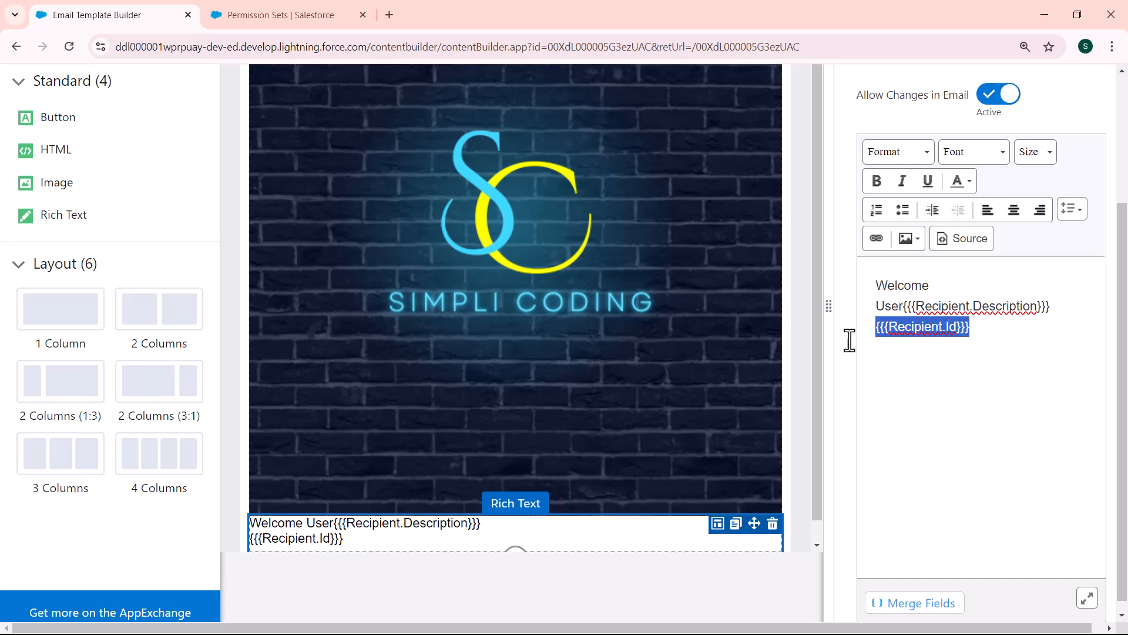
{"action": "left_click", "coordinate": [877, 183]}
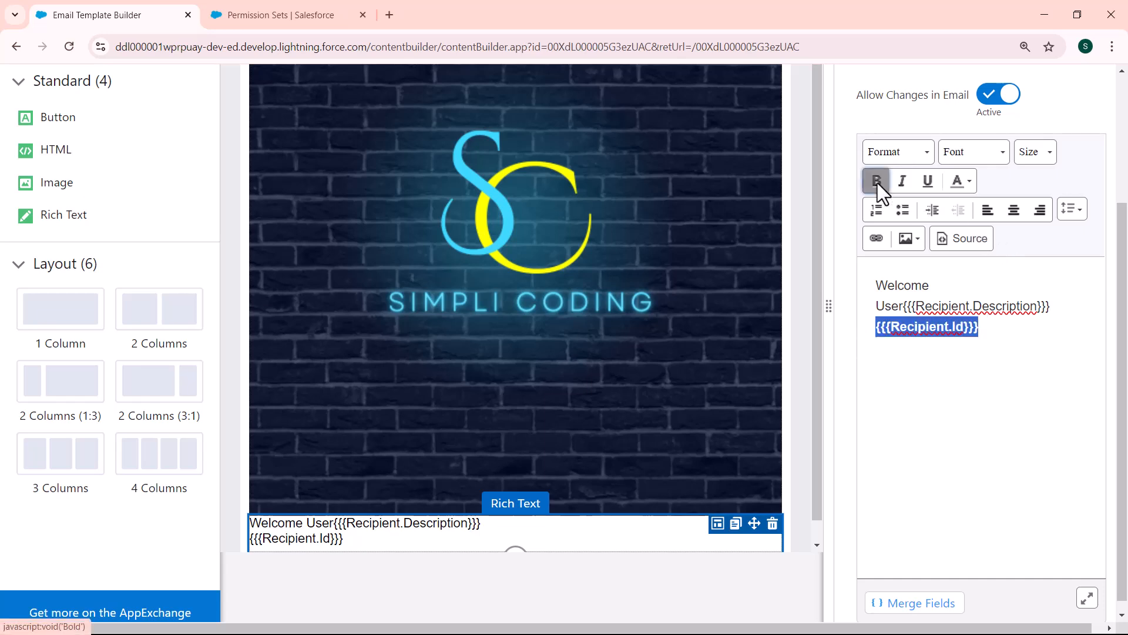
{"action": "left_click", "coordinate": [1025, 342]}
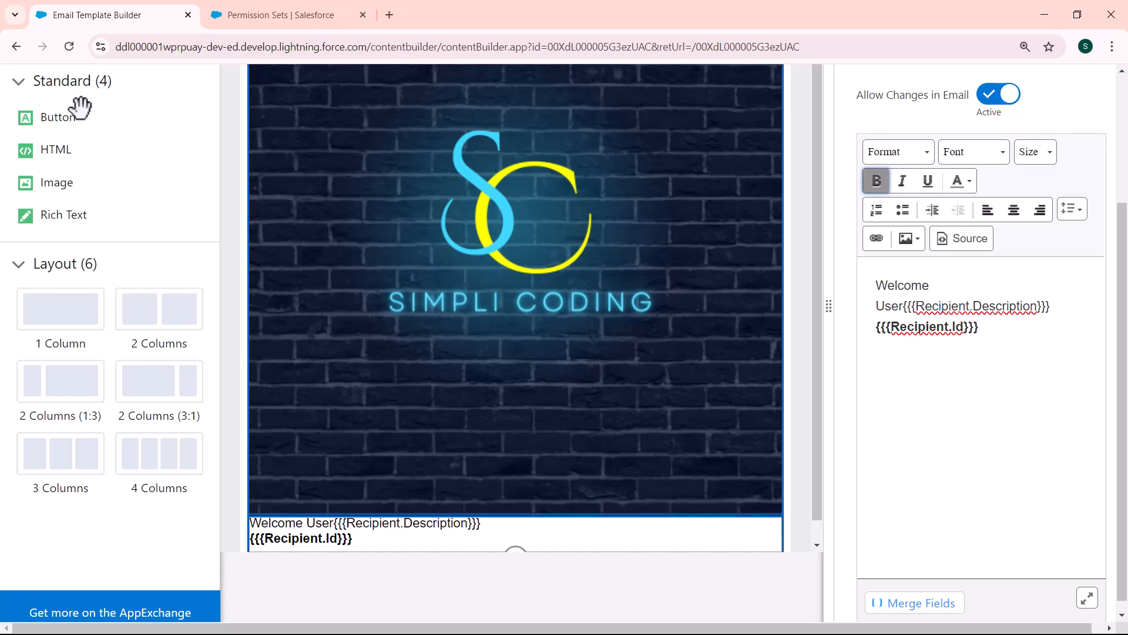
Add a Button component below the rich text with the text "Insert Button" and open its Button Color style settings
{"action": "left_click_drag", "start_coordinate": [120, 144], "coordinate": [618, 523]}
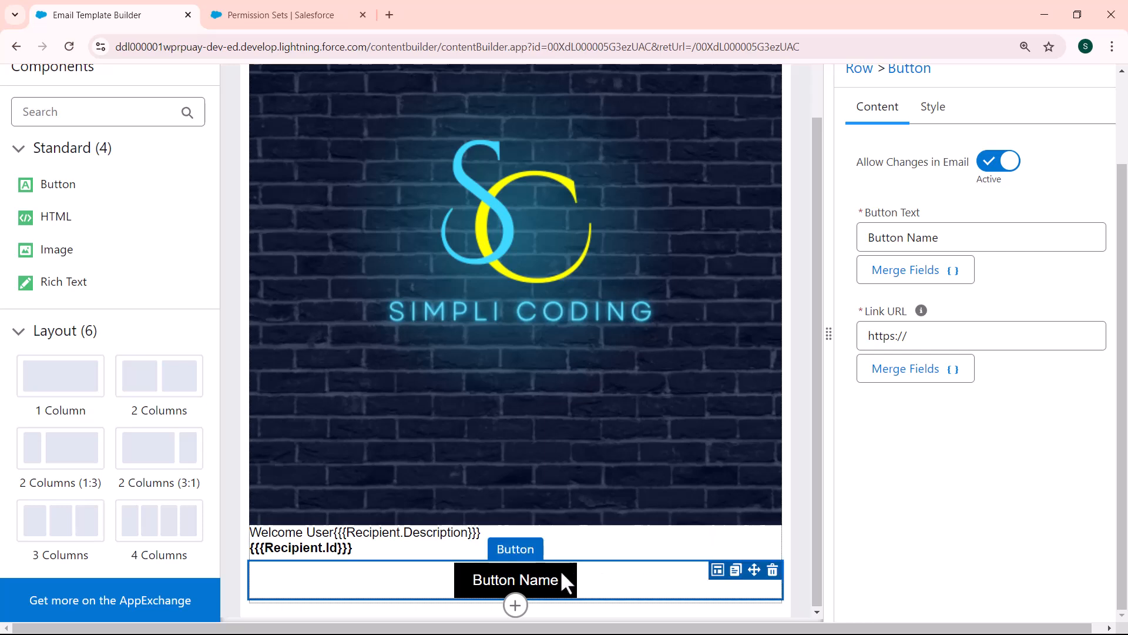
{"action": "left_click_drag", "start_coordinate": [954, 236], "coordinate": [840, 232]}
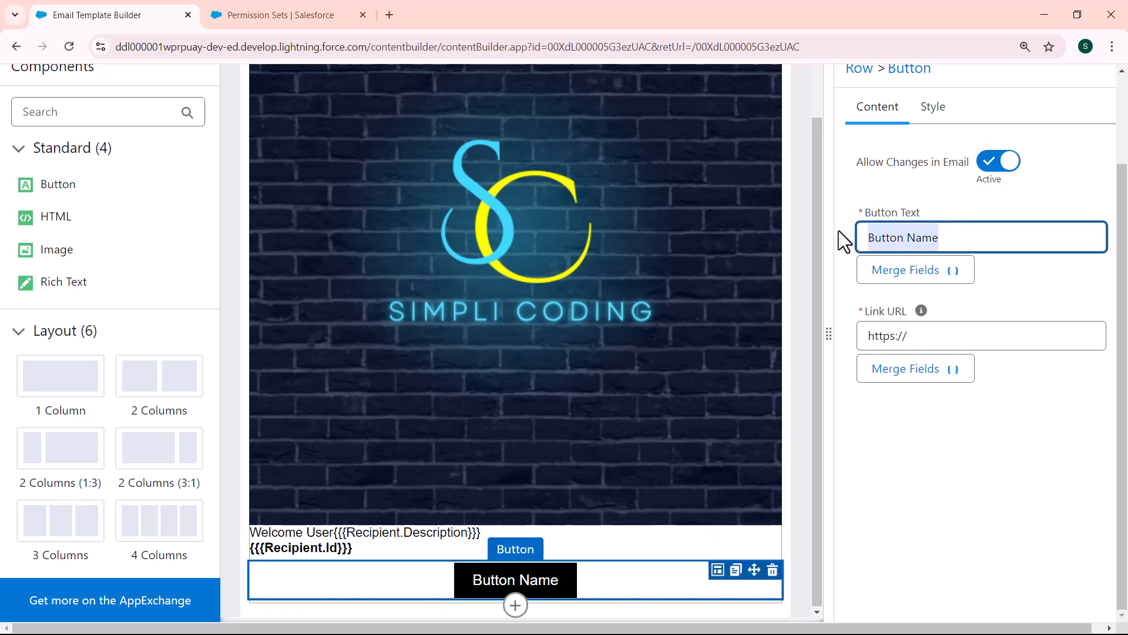
{"action": "key", "text": "BackSpace"}
{"action": "type", "text": "I"}
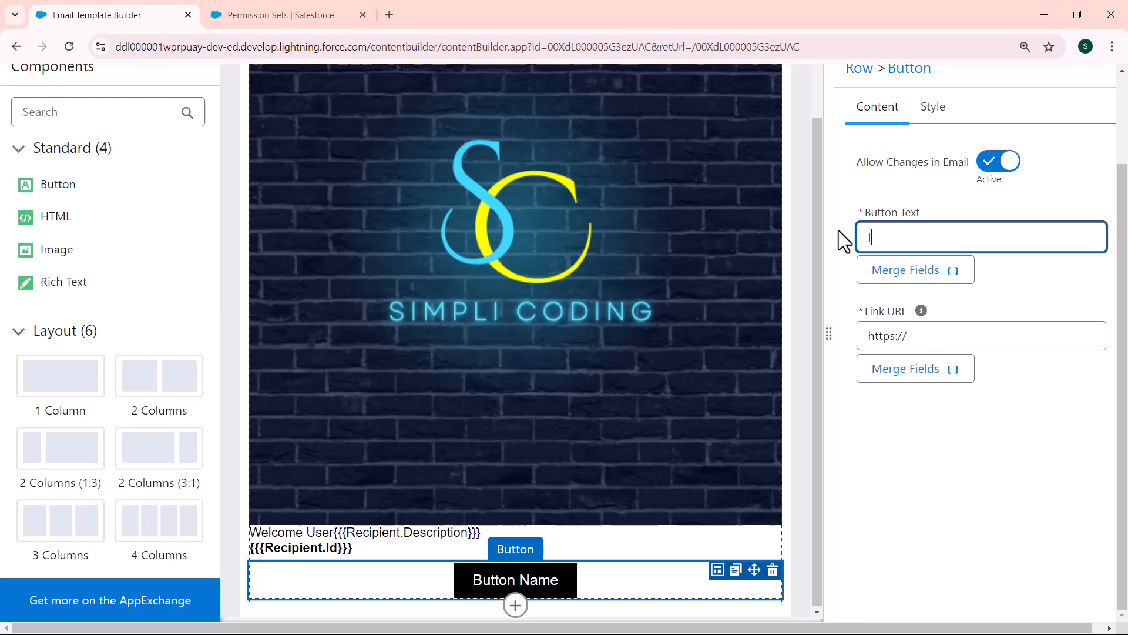
{"action": "type", "text": "nsert Button"}
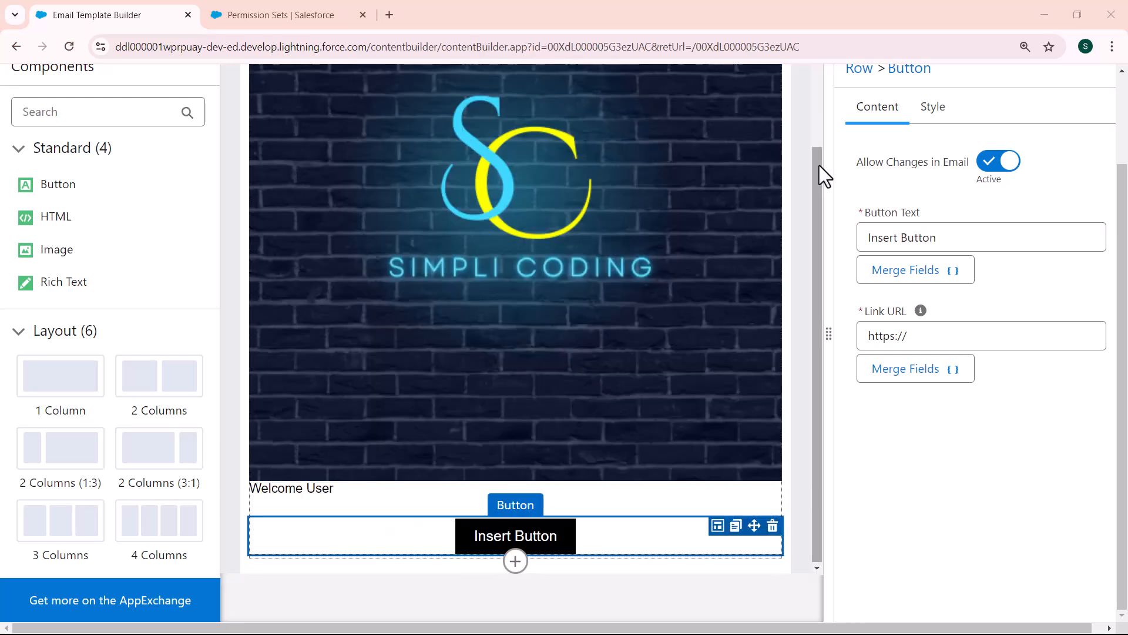
{"action": "left_click", "coordinate": [934, 111]}
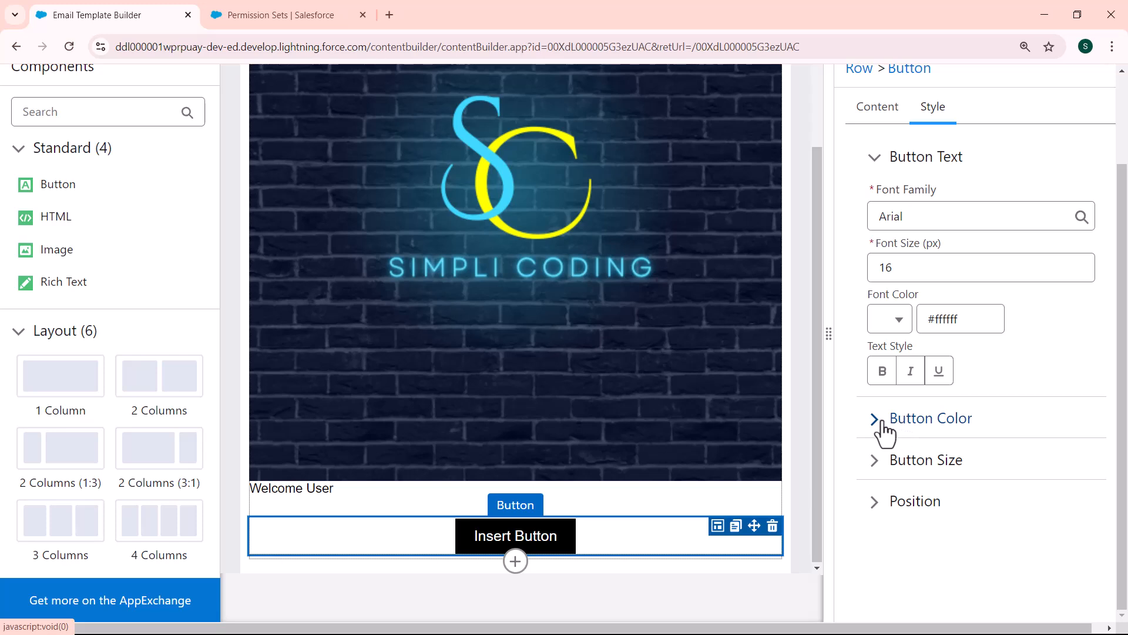
{"action": "left_click", "coordinate": [881, 427]}
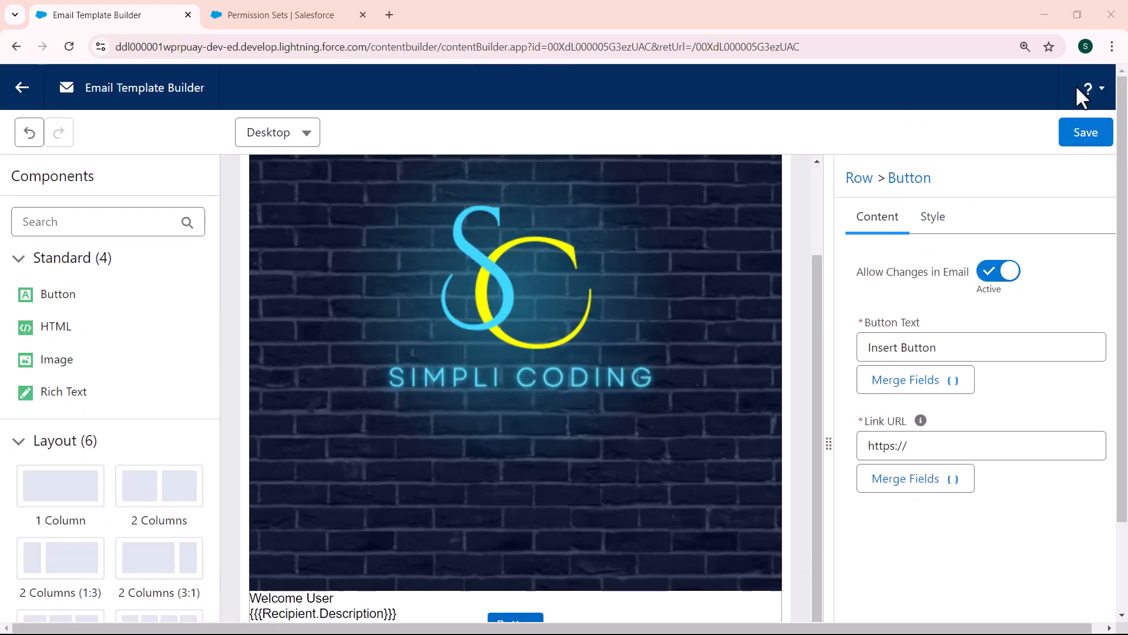
Save the email design and return to the User Welcome template record to review its details
{"action": "left_click", "coordinate": [1092, 136]}
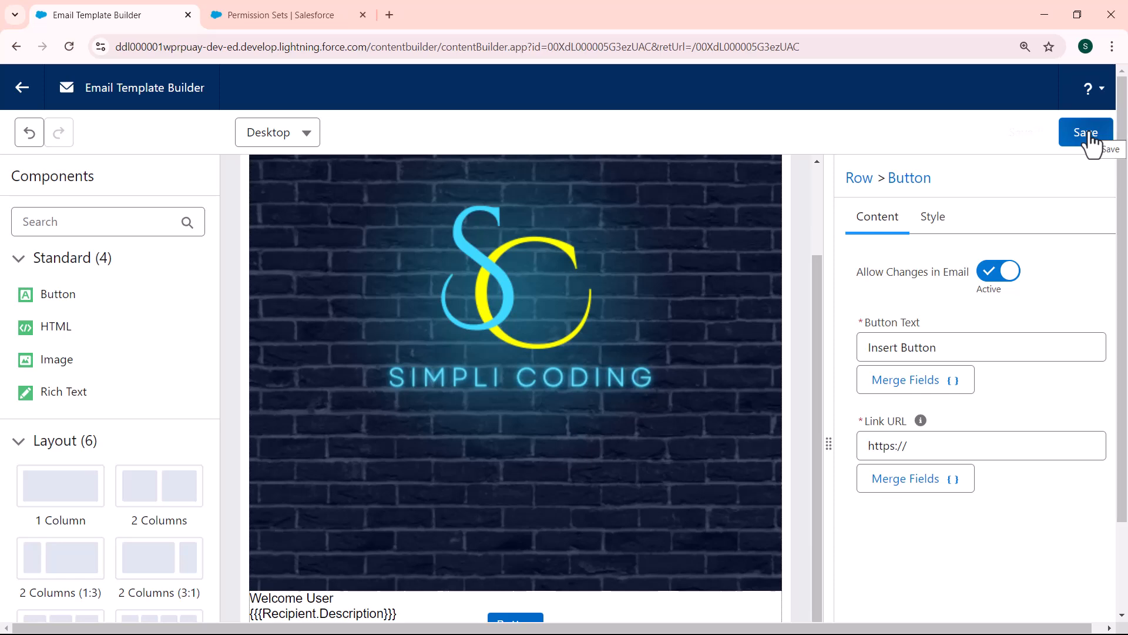
{"action": "left_click", "coordinate": [20, 88]}
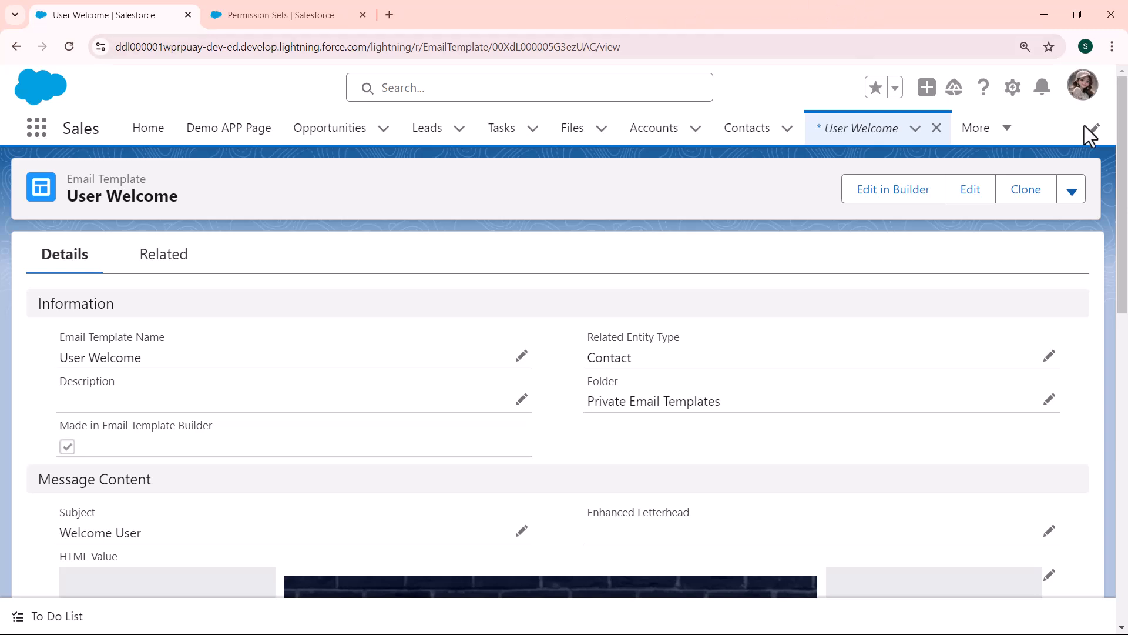
{"action": "scroll", "coordinate": [1122, 194], "scroll_direction": "down", "scroll_amount": 3}
{"action": "left_click_drag", "start_coordinate": [1122, 194], "coordinate": [1120, 112]}
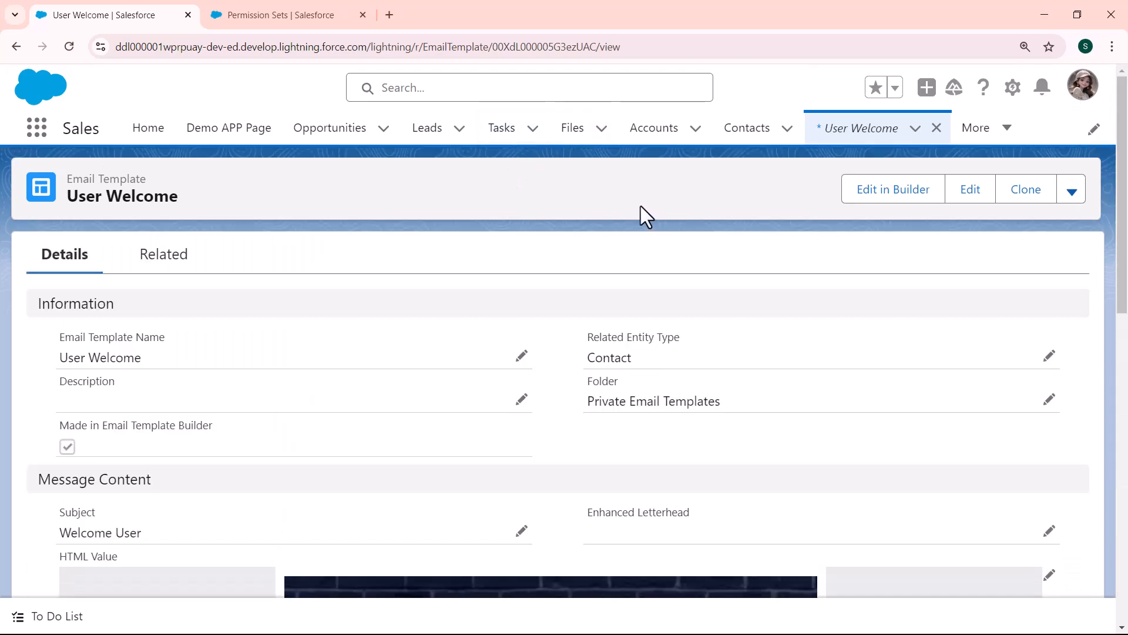